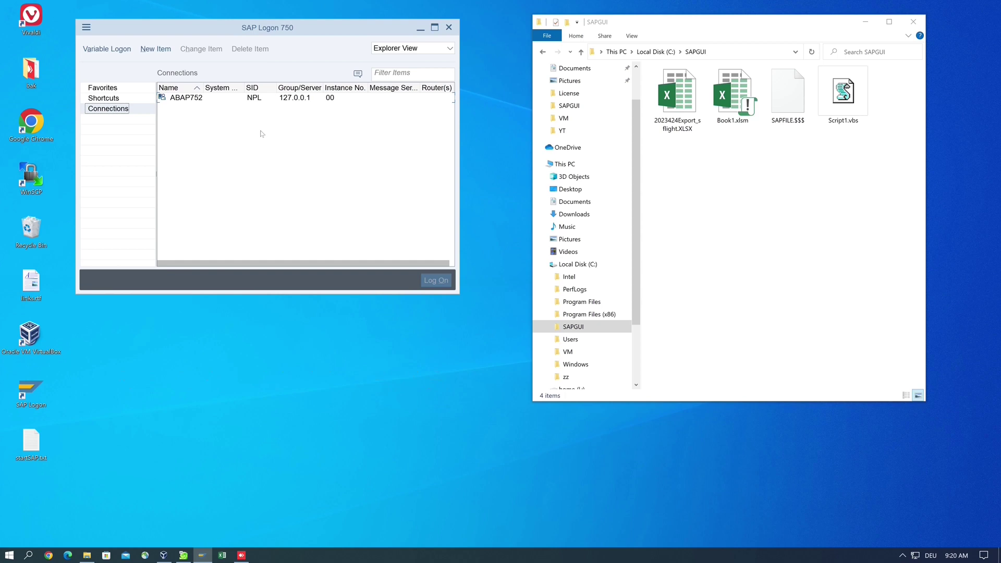
- Open the SAP Logon shortcut's properties and select its Start in path C:\Program Files (x86)\SAP\FrontEnd\SAPgui
{"action": "right_click", "coordinate": [31, 393]}
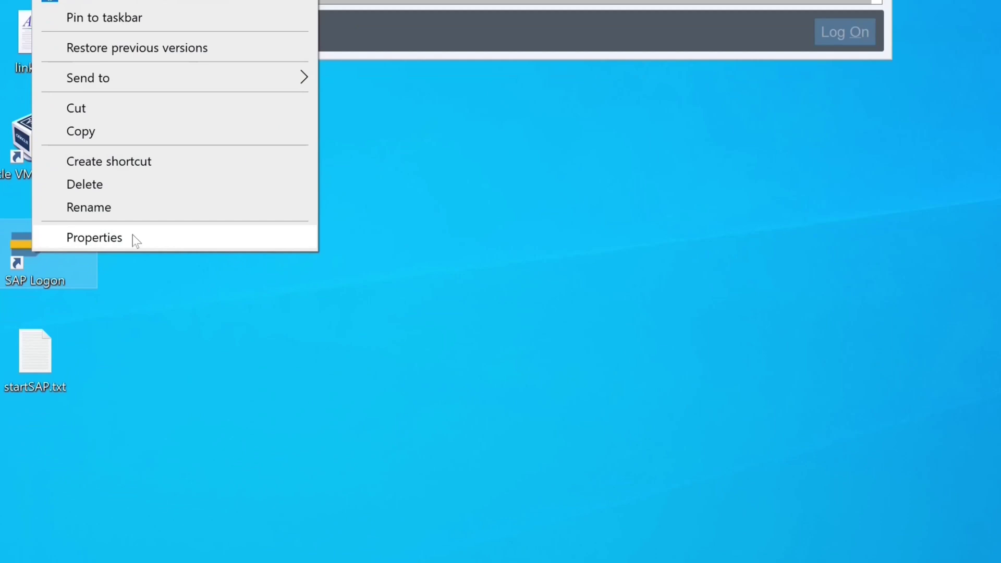
{"action": "left_click", "coordinate": [134, 236]}
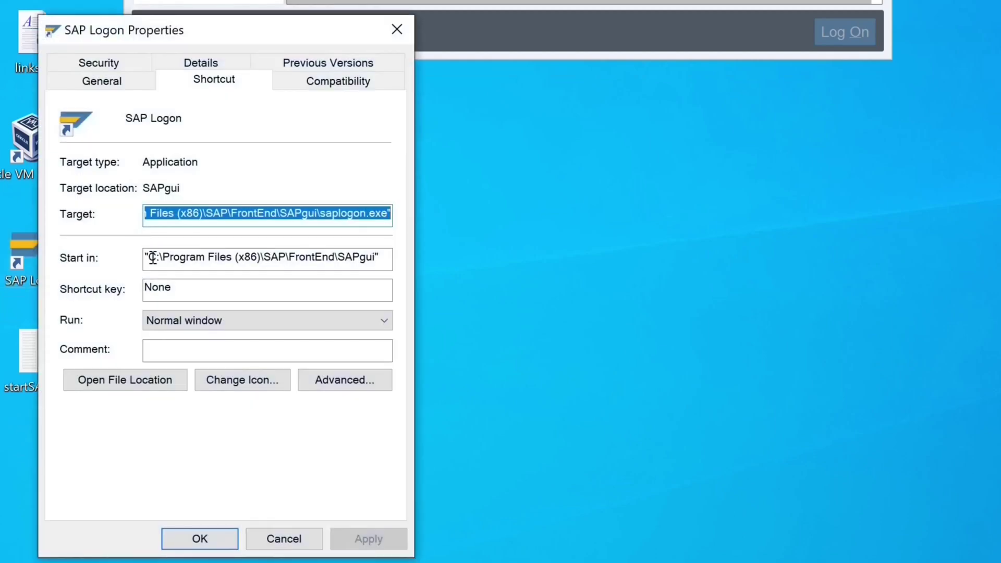
{"action": "left_click_drag", "start_coordinate": [386, 253], "coordinate": [136, 245]}
{"action": "key", "text": "ctrl+c"}
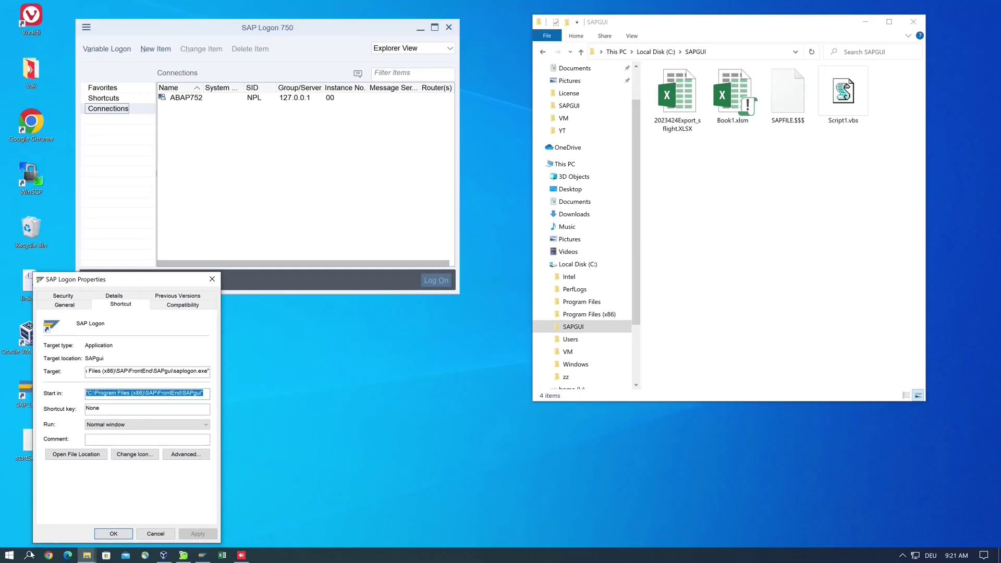
- Launch Command Prompt and cd into the pasted SAPgui install folder
{"action": "left_click", "coordinate": [30, 555]}
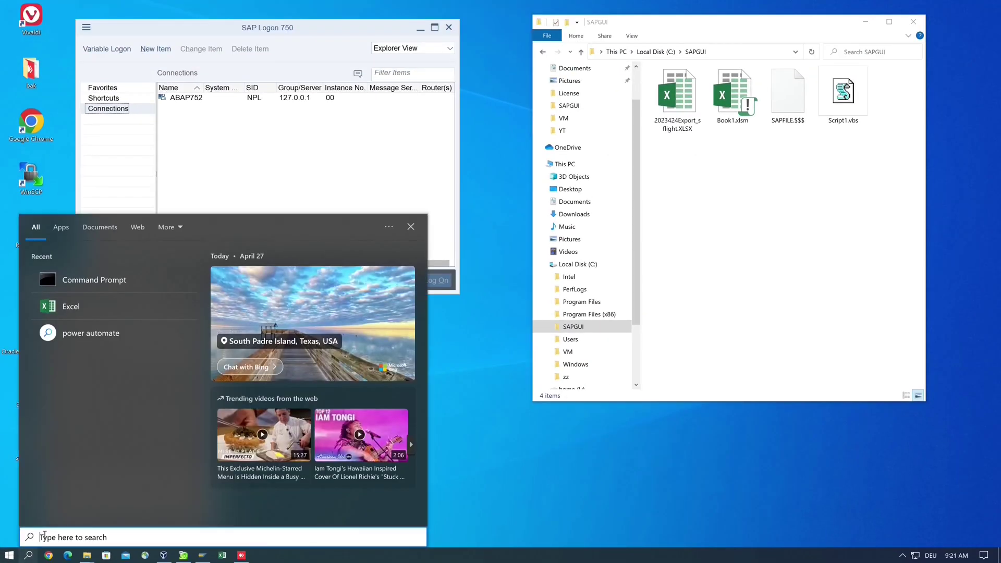
{"action": "type", "text": "cmd"}
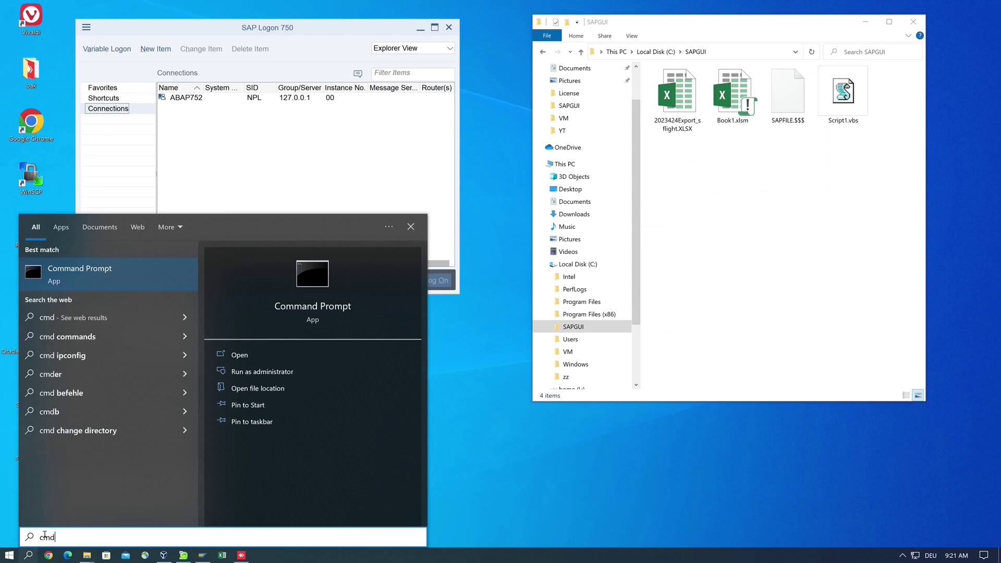
{"action": "key", "text": "Return"}
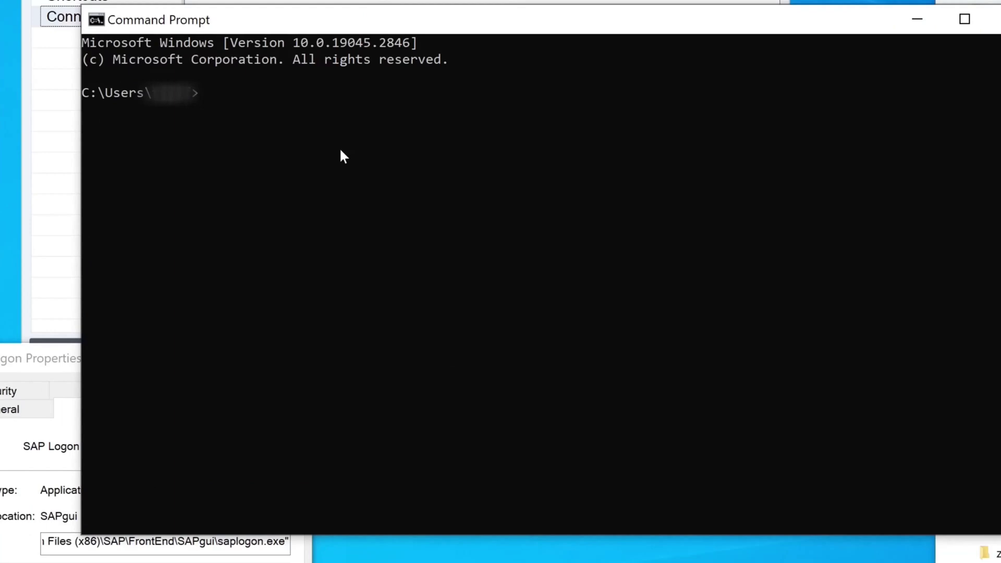
{"action": "type", "text": "cd"}
{"action": "key", "text": "ctrl+v"}
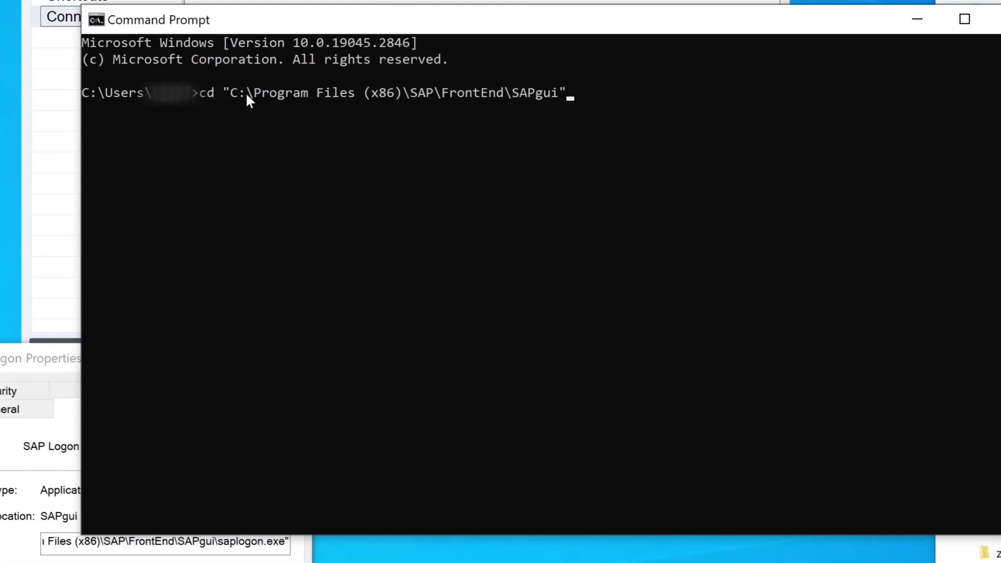
{"action": "key", "text": "Return"}
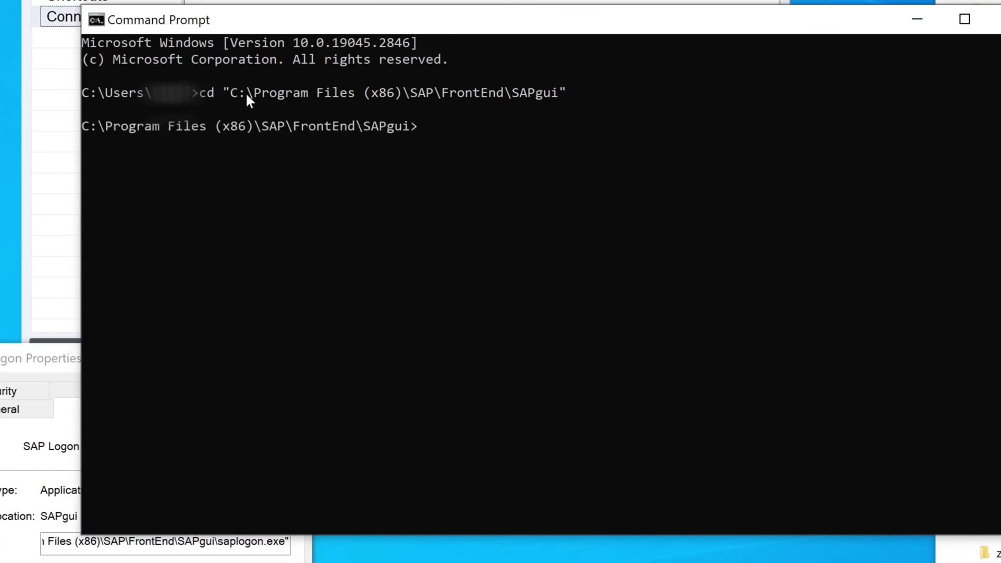
- List the sap* files, mark sapshcut.exe, and type sapshcut -? at the prompt
{"action": "type", "text": "dir sap*"}
{"action": "key", "text": "Return"}
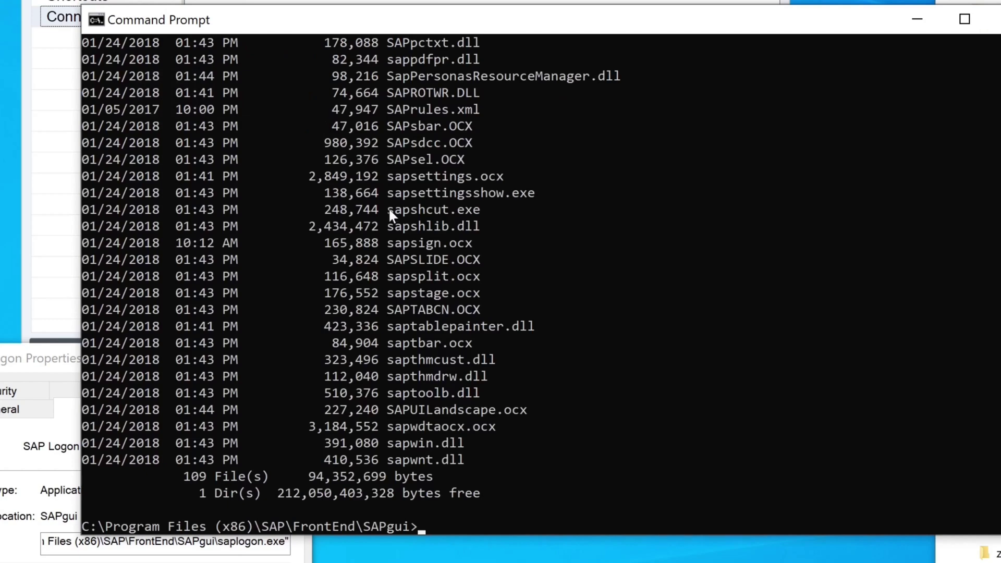
{"action": "left_click_drag", "start_coordinate": [388, 209], "coordinate": [481, 210]}
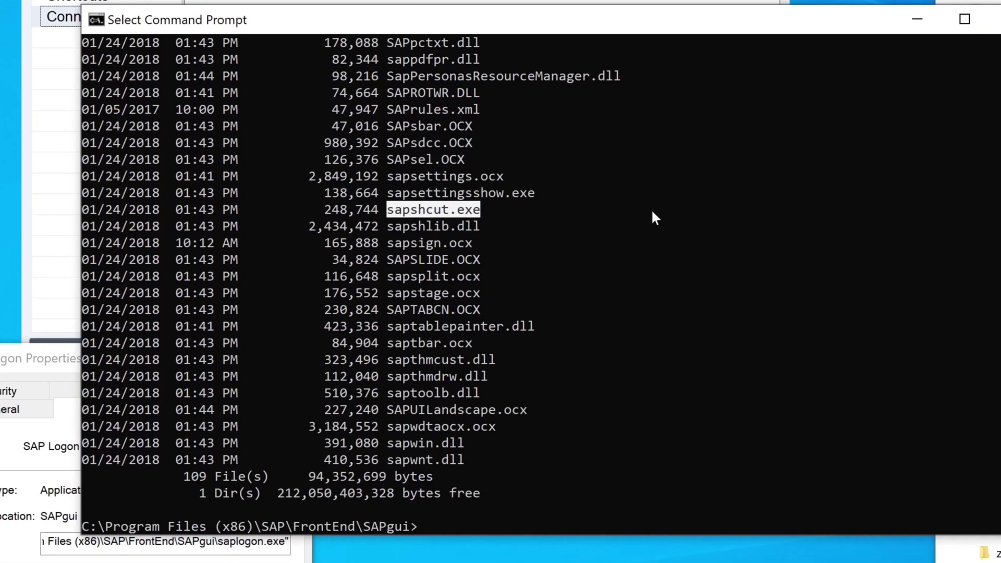
{"action": "key", "text": "Escape"}
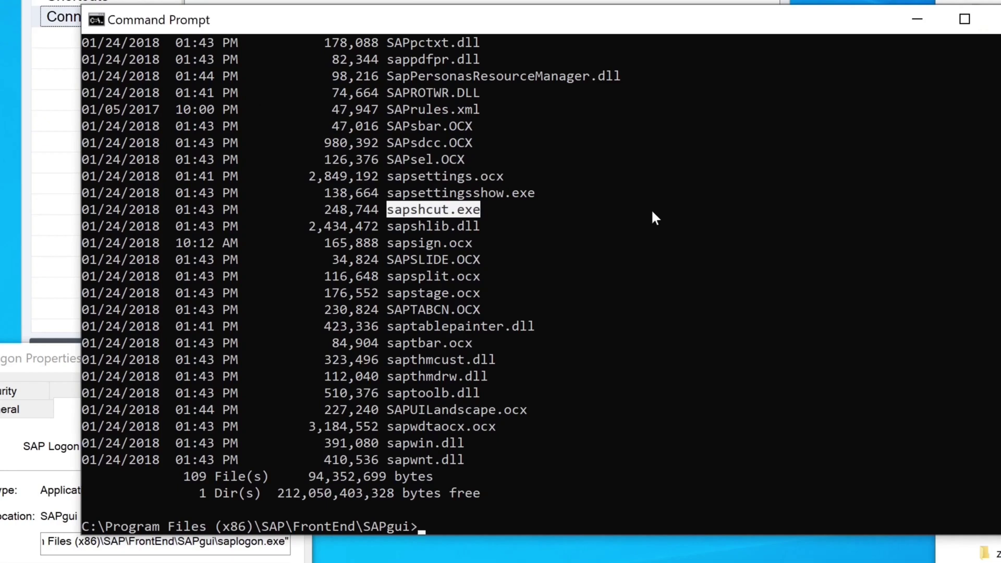
{"action": "type", "text": "sapshcut"}
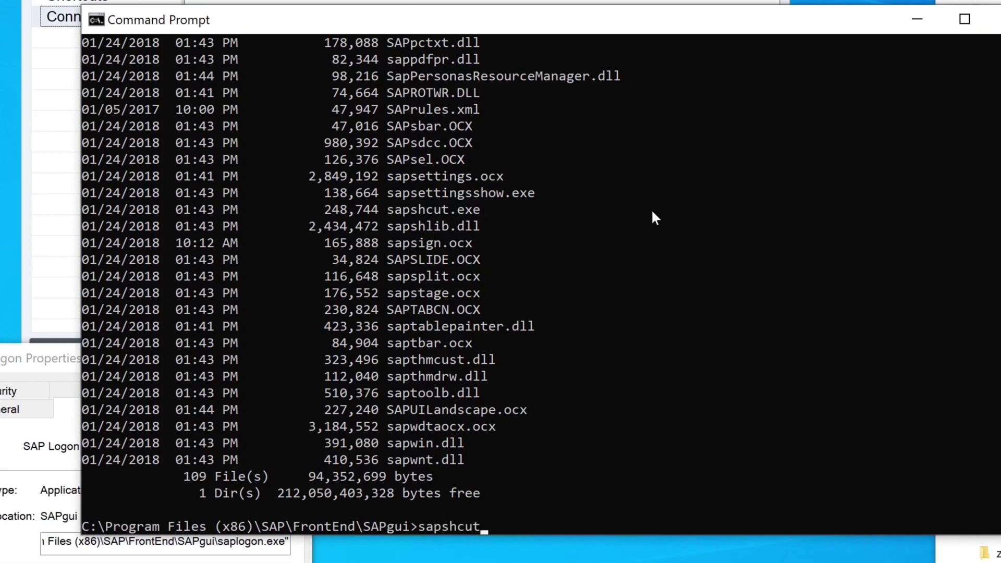
{"action": "type", "text": " -?"}
{"action": "key", "text": "Return"}
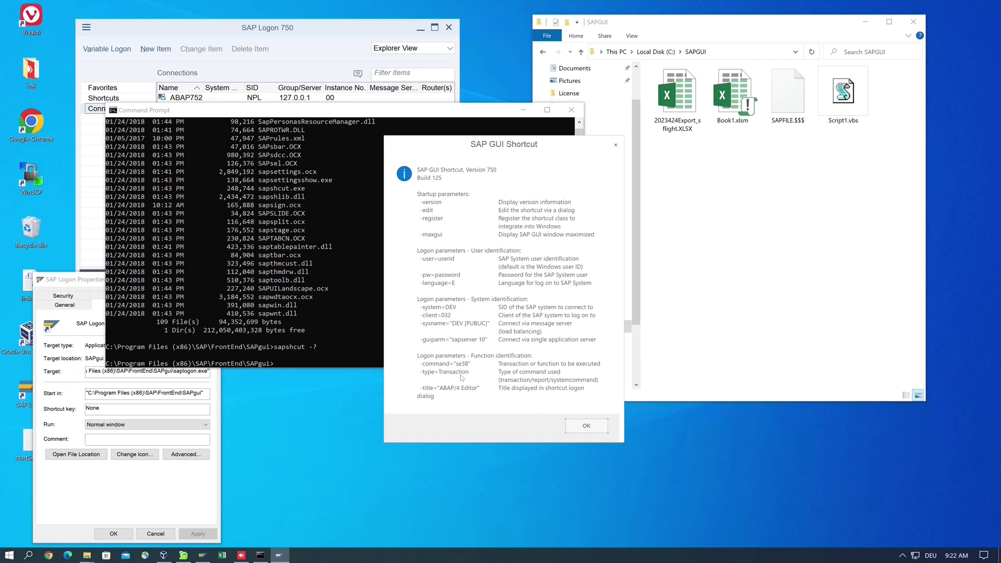
{"action": "left_click", "coordinate": [587, 425]}
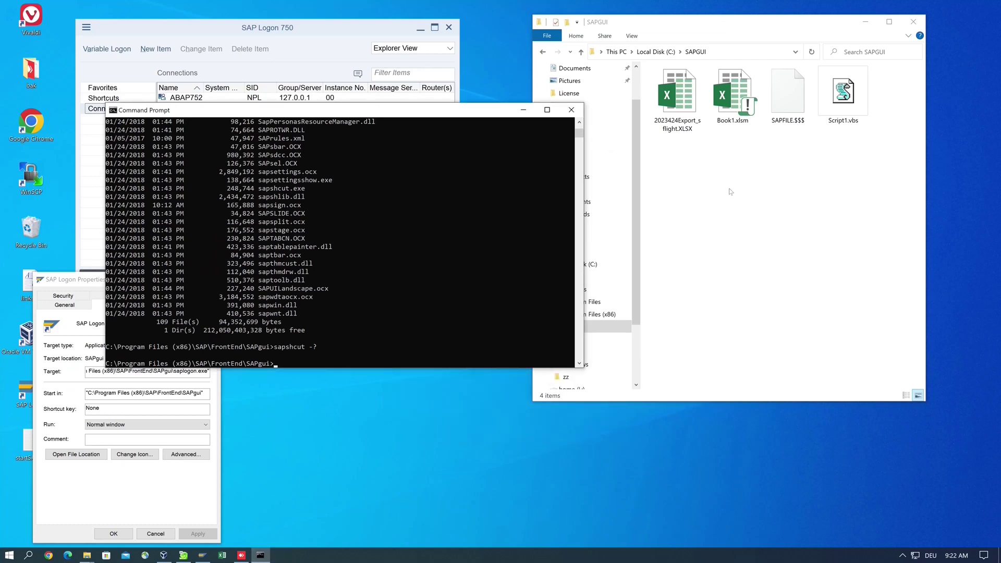
- Bring the SAPGUI folder window in front, dismissing its background context menu unused
{"action": "left_click", "coordinate": [731, 192]}
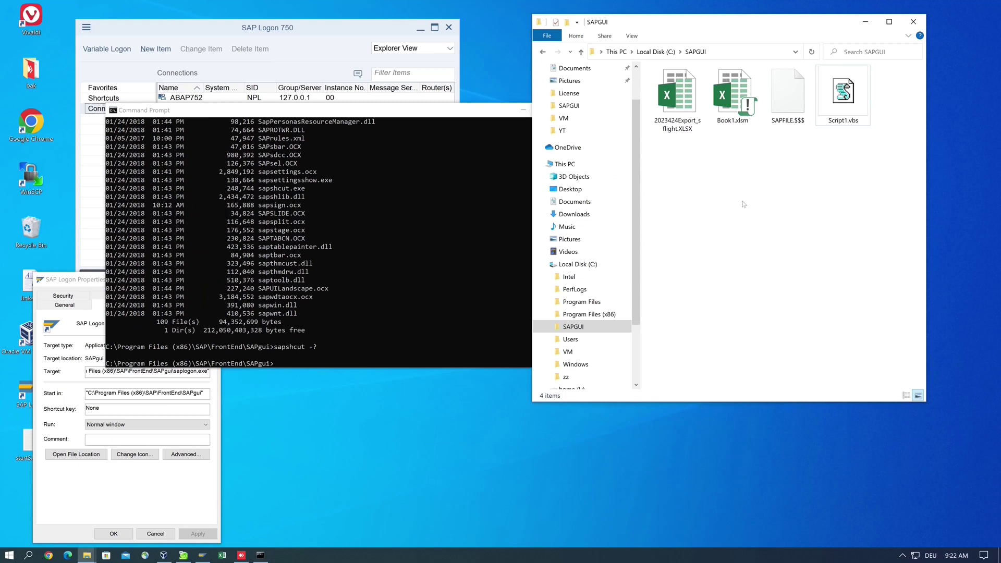
{"action": "right_click", "coordinate": [706, 186]}
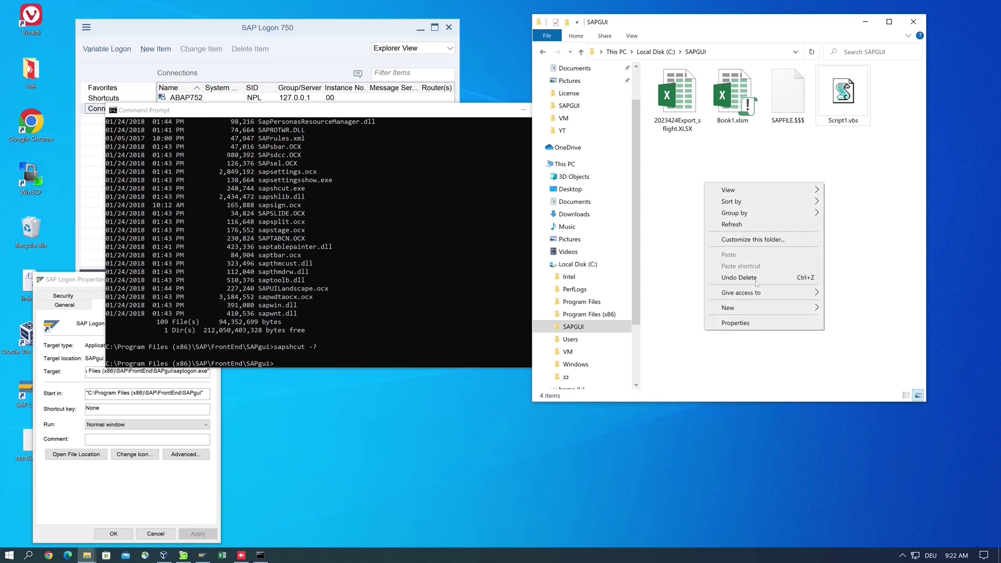
{"action": "mouse_move", "coordinate": [775, 309]}
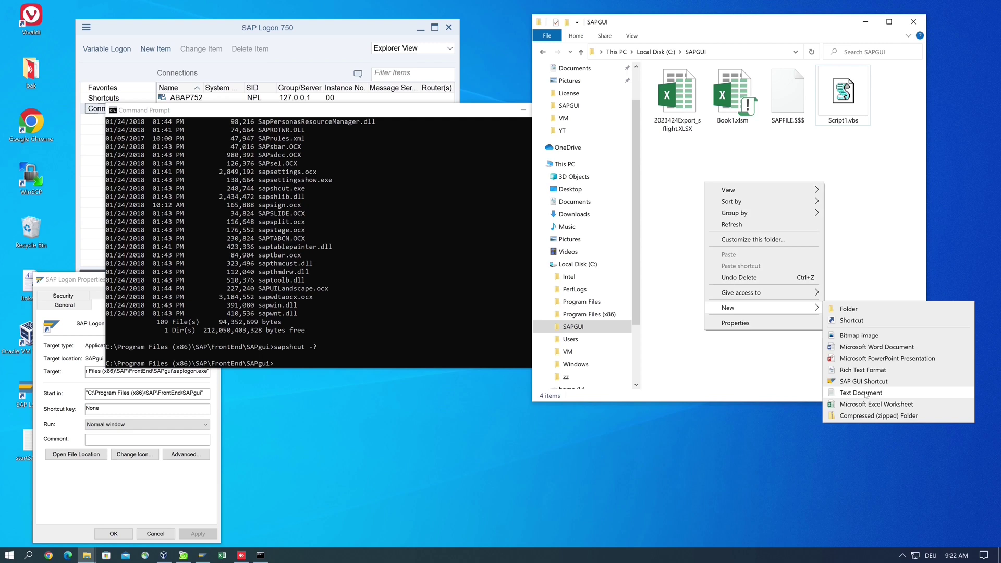
{"action": "left_click", "coordinate": [838, 178]}
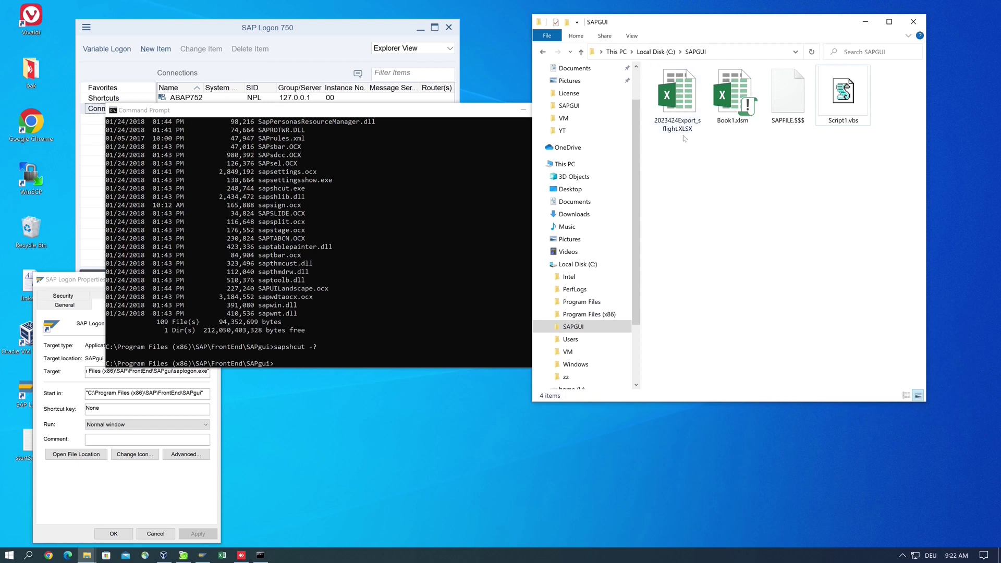
{"action": "mouse_move", "coordinate": [686, 133]}
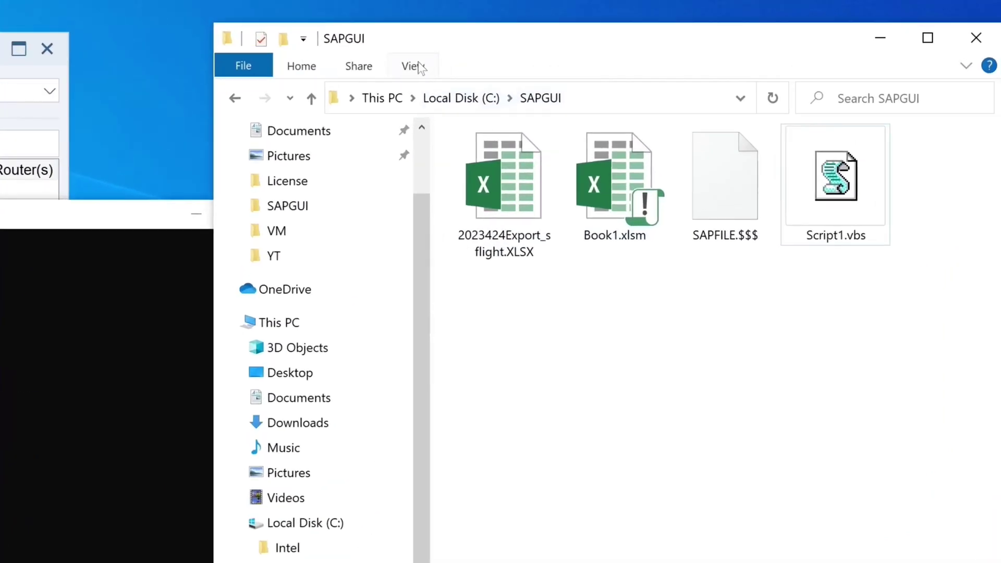
- Inspect the advanced View settings in Folder Options, then close without changes
{"action": "left_click", "coordinate": [411, 66]}
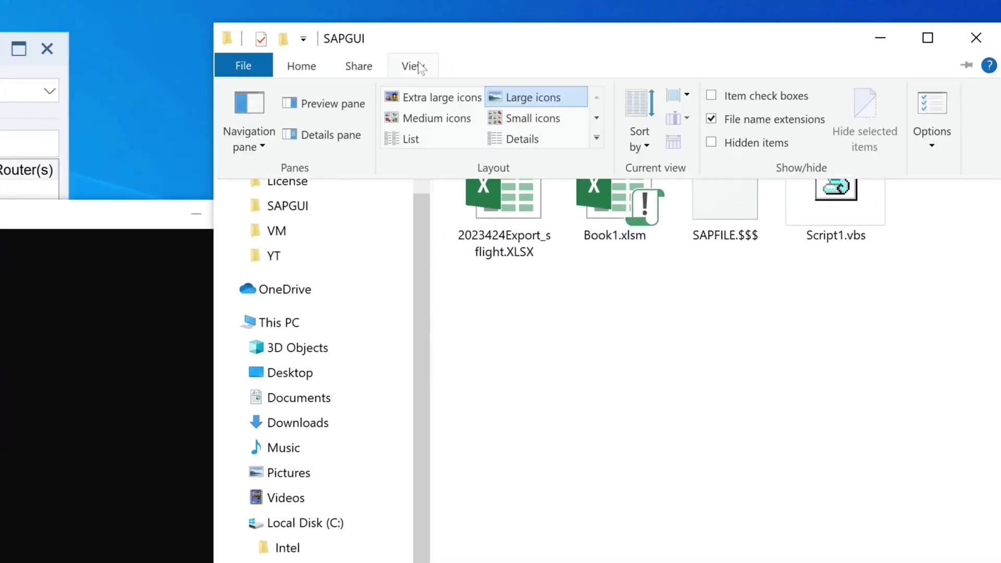
{"action": "left_click", "coordinate": [937, 101]}
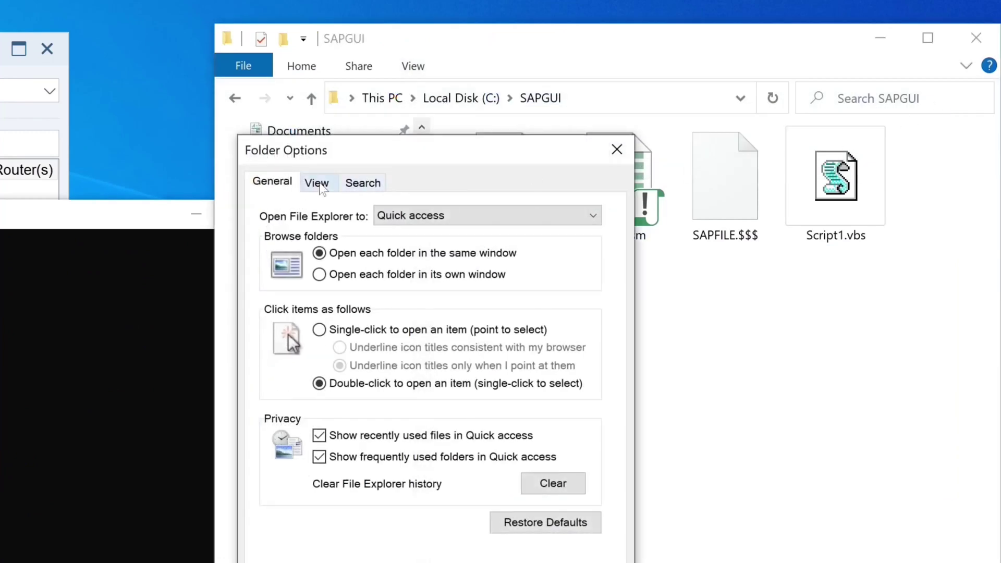
{"action": "left_click", "coordinate": [319, 185]}
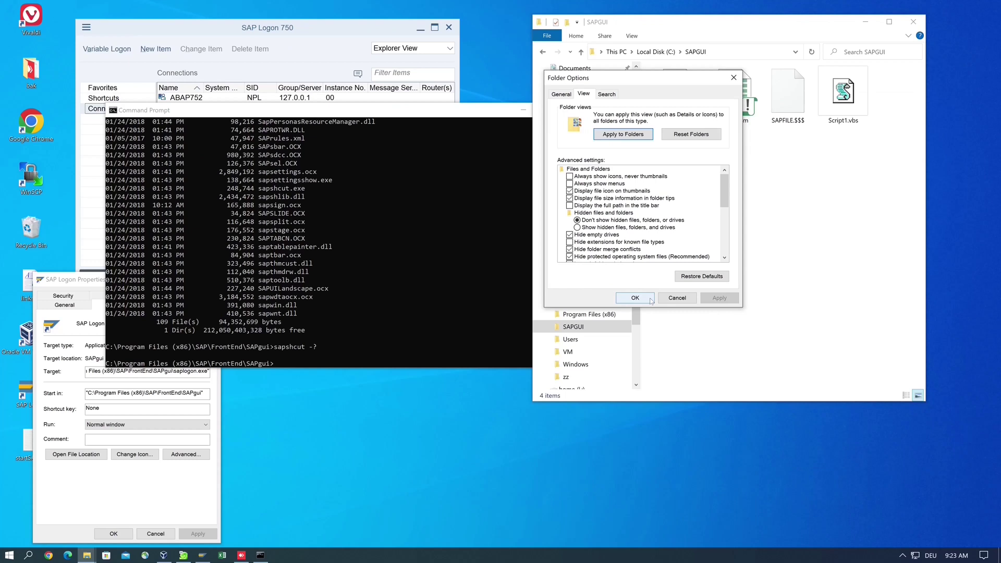
{"action": "key", "text": "Escape"}
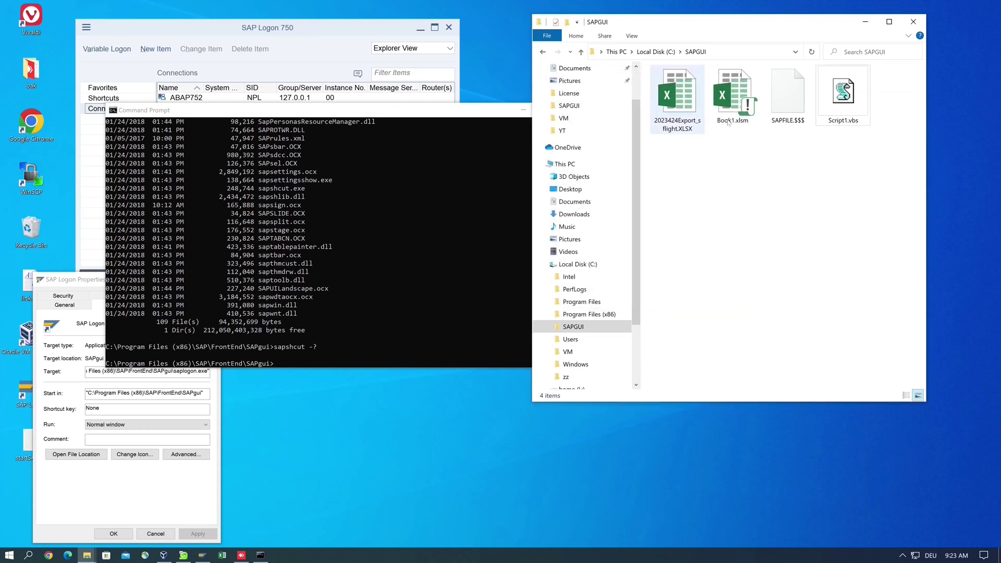
- Create a new text document in SAPGUI and rename it, extension included, to abap752.bat
{"action": "right_click", "coordinate": [716, 180]}
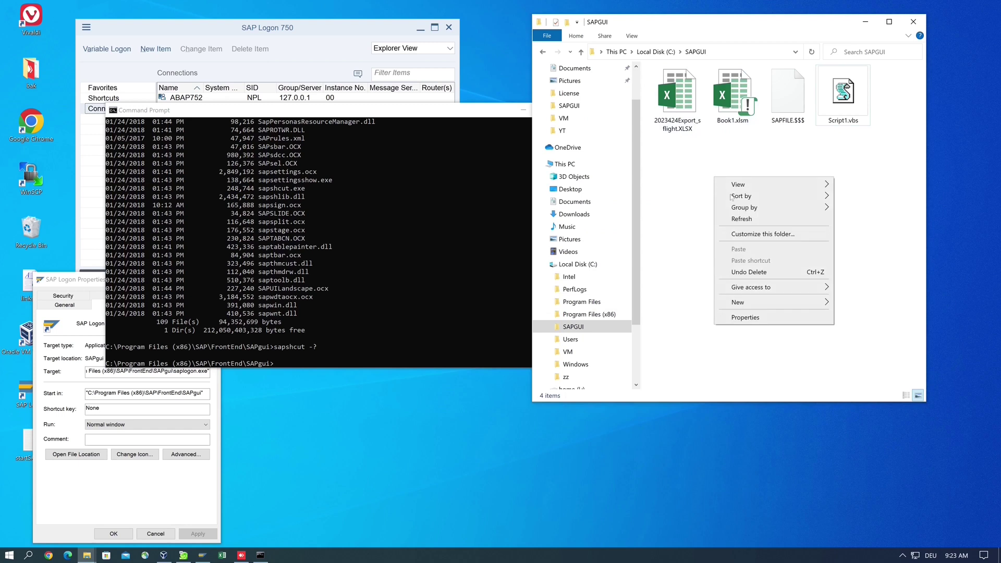
{"action": "mouse_move", "coordinate": [817, 304]}
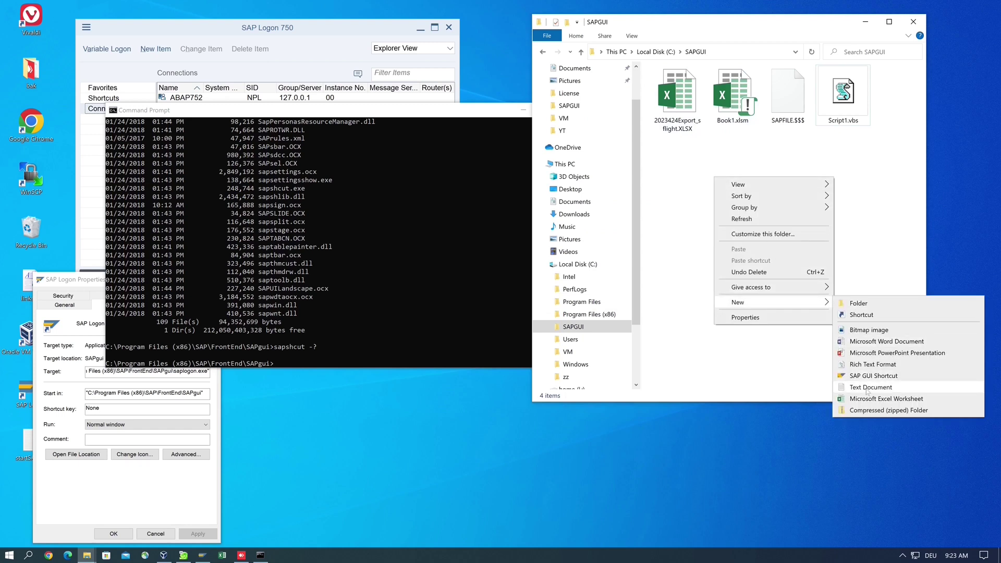
{"action": "left_click", "coordinate": [867, 390]}
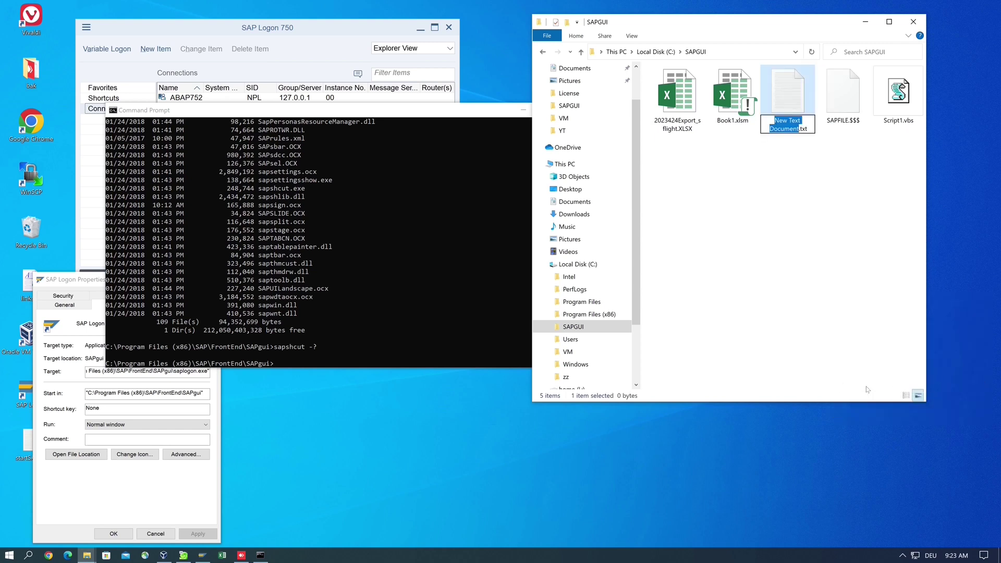
{"action": "left_click_drag", "start_coordinate": [810, 128], "coordinate": [773, 119]}
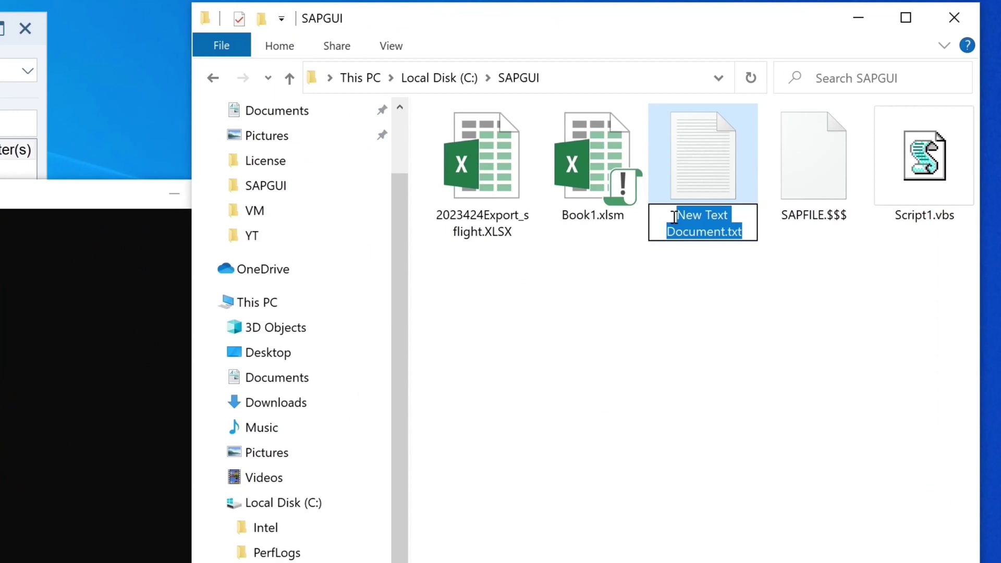
{"action": "type", "text": "aba"}
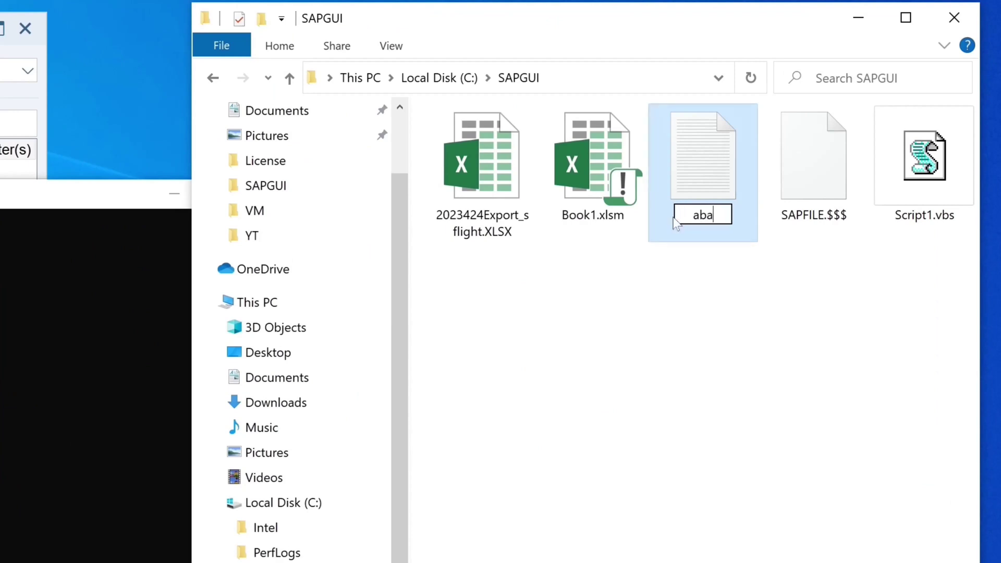
{"action": "type", "text": "p"}
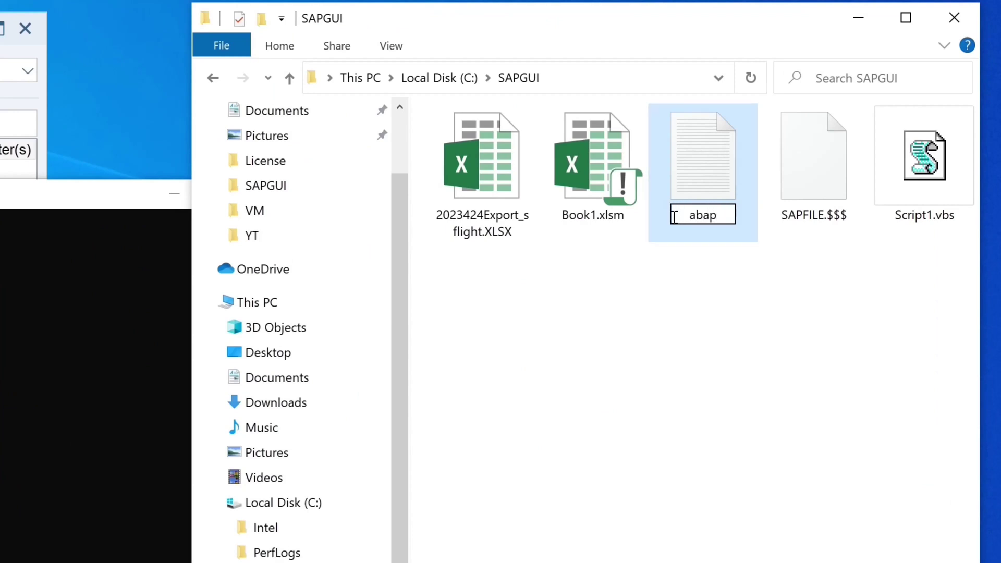
{"action": "type", "text": "75"}
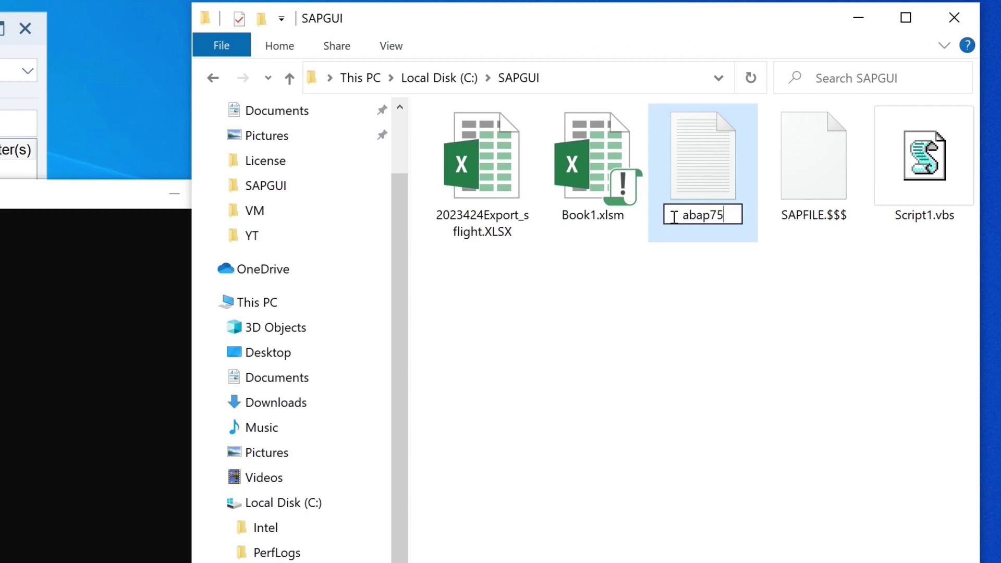
{"action": "type", "text": "2."}
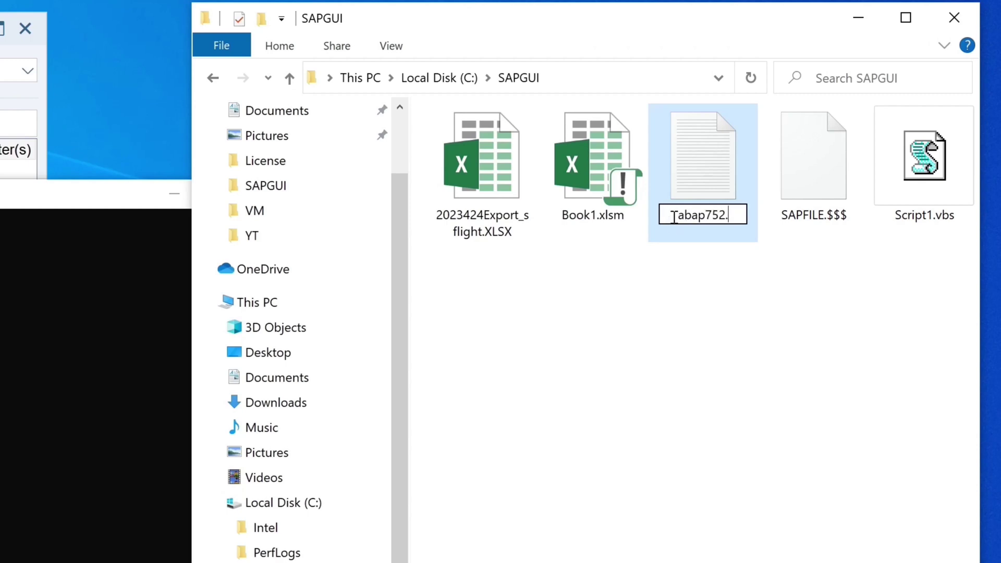
{"action": "type", "text": "bat"}
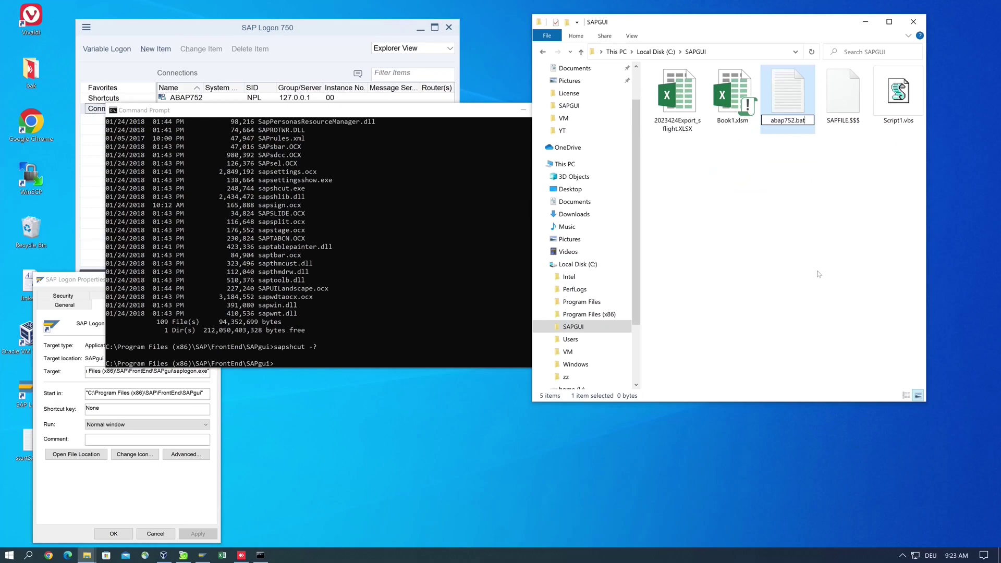
{"action": "key", "text": "Return"}
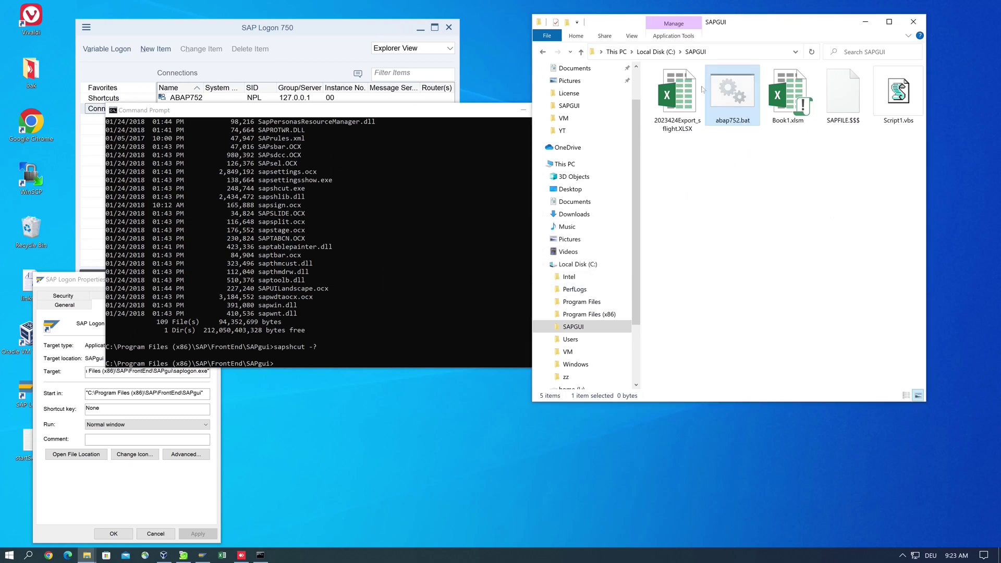
- Open abap752.bat in Notepad++ and type start sapshcut -system=
{"action": "mouse_move", "coordinate": [735, 95]}
{"action": "right_click", "coordinate": [733, 89]}
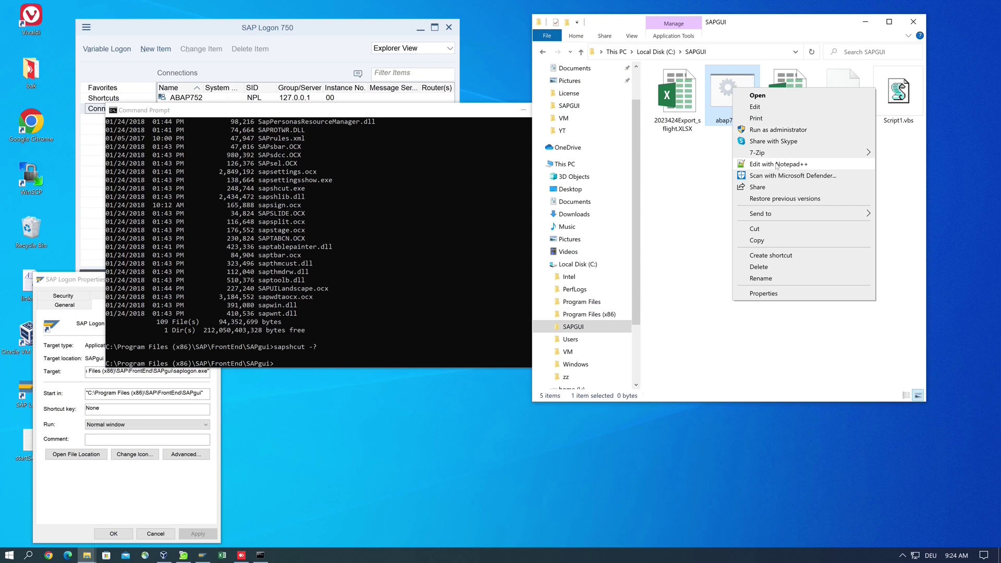
{"action": "left_click", "coordinate": [776, 165]}
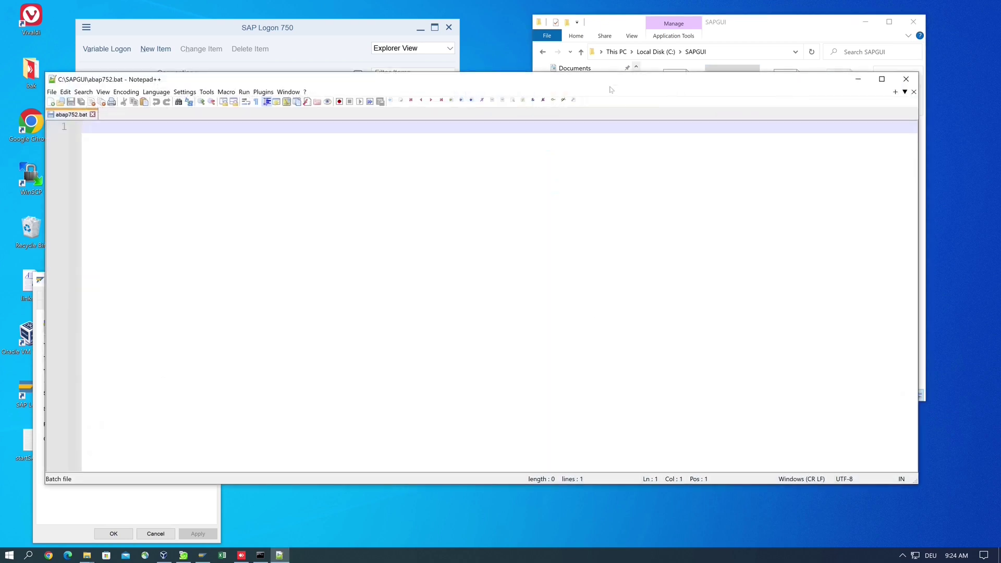
{"action": "left_click_drag", "start_coordinate": [616, 83], "coordinate": [658, 121]}
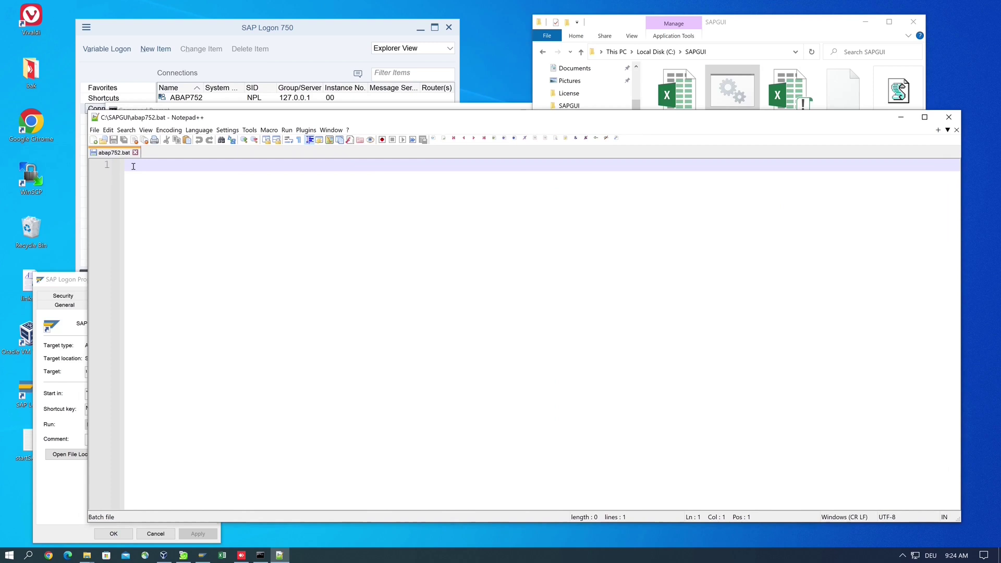
{"action": "type", "text": "start"}
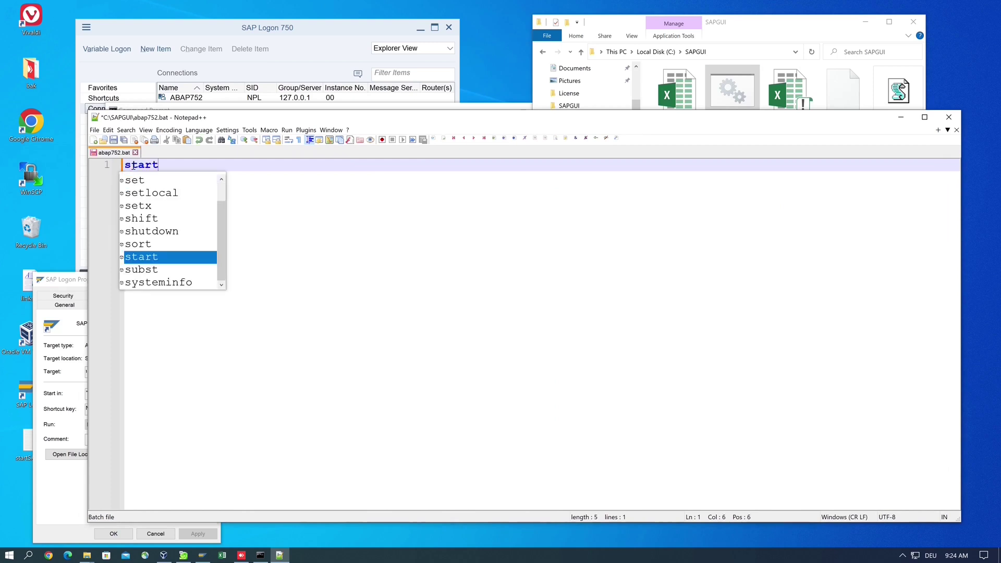
{"action": "type", "text": " sap"}
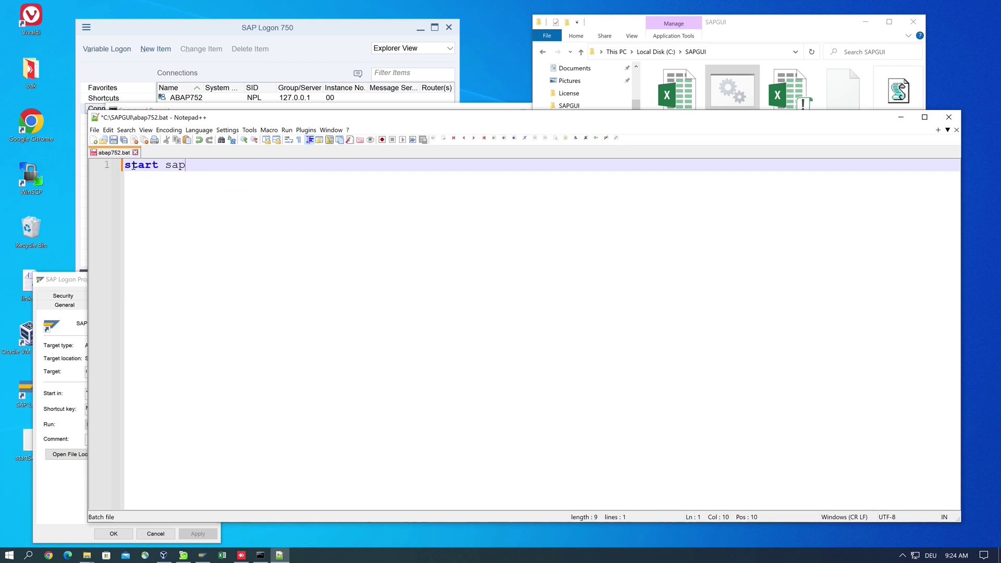
{"action": "type", "text": "shcut"}
{"action": "type", "text": "-sys"}
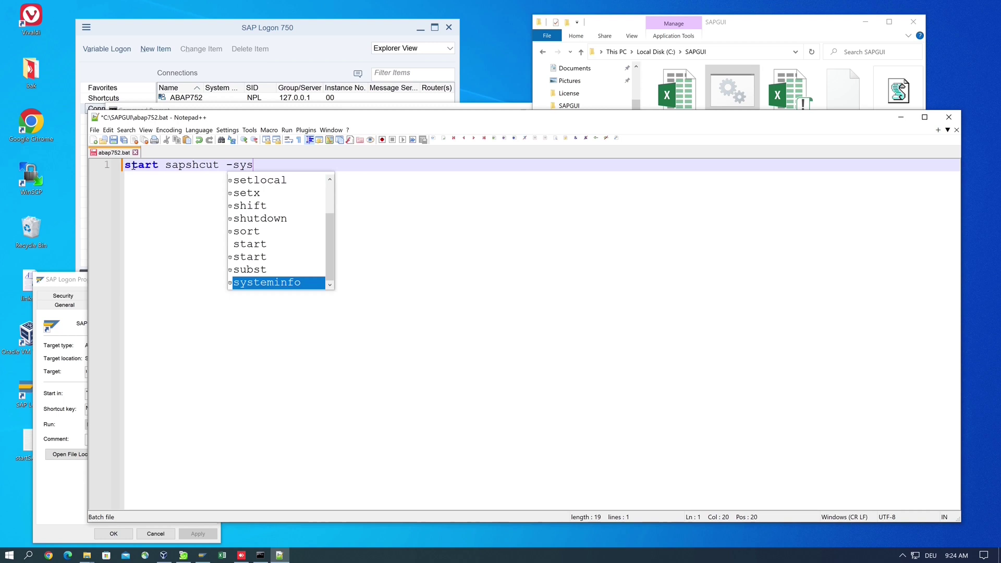
{"action": "type", "text": "tem="}
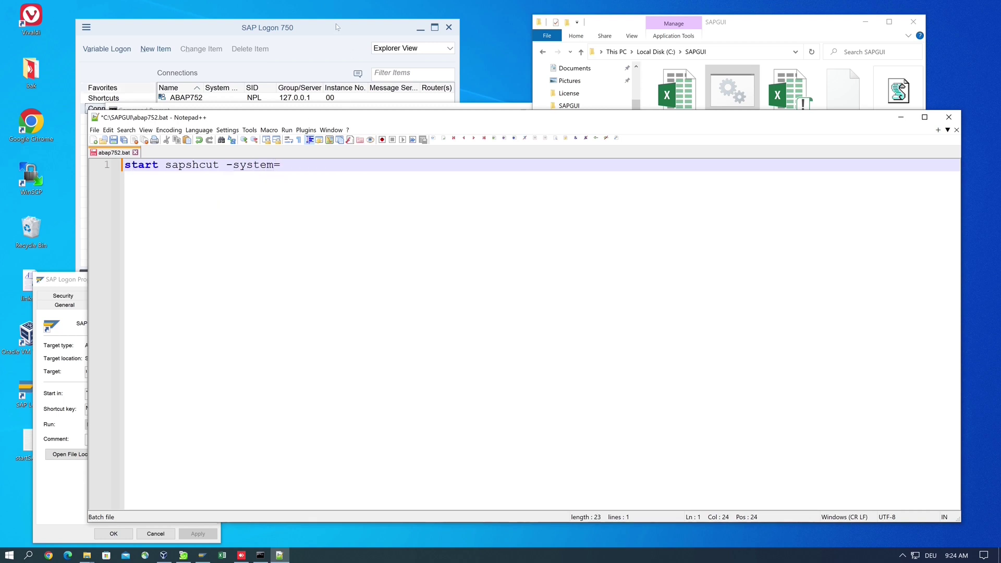
- Check the SAP Logon connection list, then continue the line with NPL -client
{"action": "left_click", "coordinate": [318, 31]}
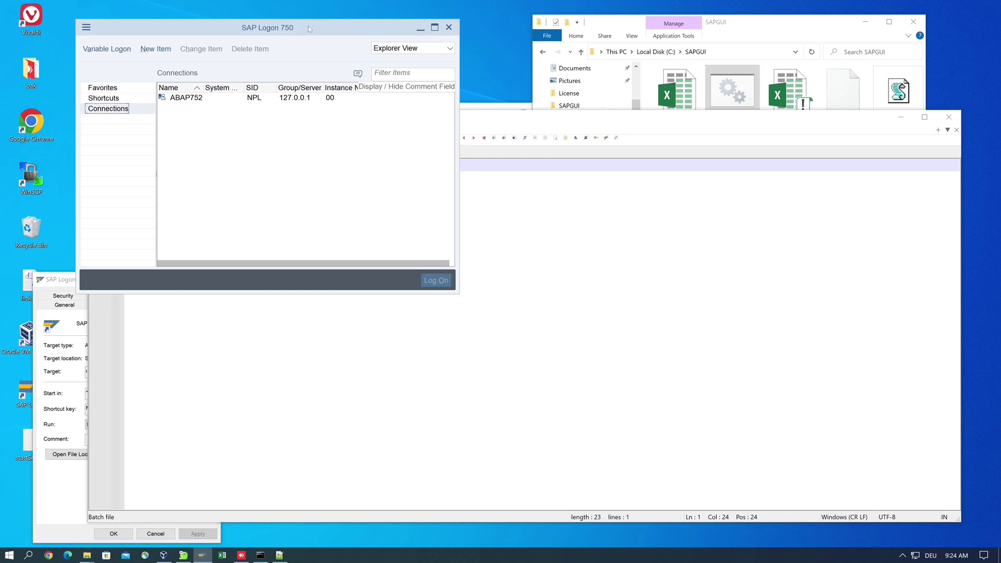
{"action": "left_click_drag", "start_coordinate": [308, 24], "coordinate": [304, 12]}
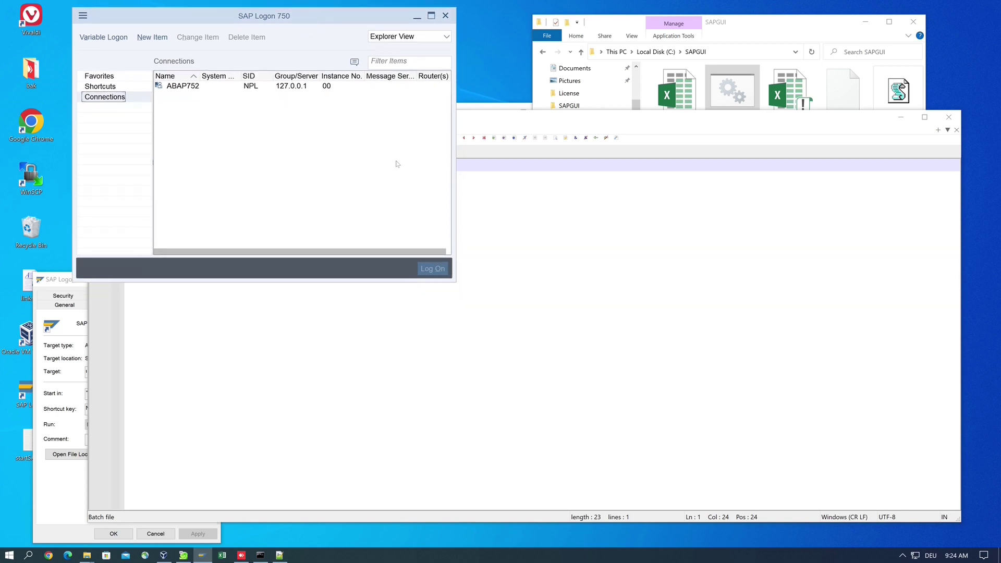
{"action": "left_click", "coordinate": [485, 219]}
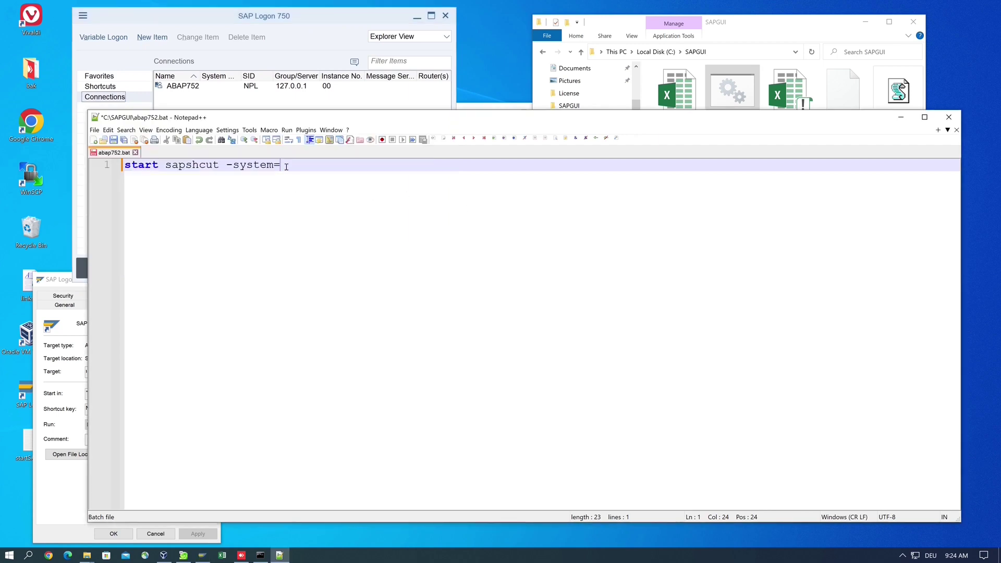
{"action": "type", "text": "NPL -clieb"}
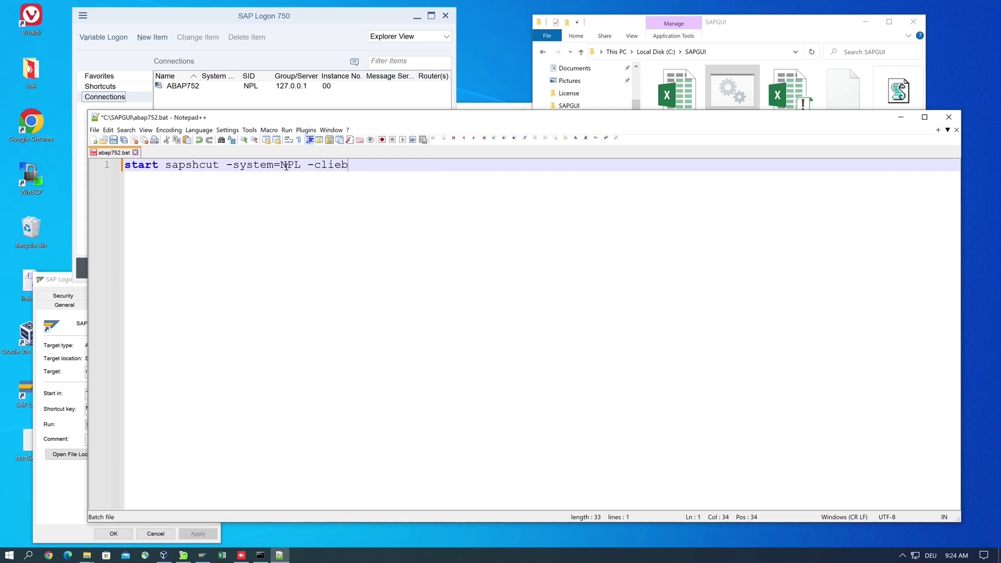
{"action": "key", "text": "BackSpace"}
{"action": "type", "text": "nt"}
- Open the ABAP752 connection's logon screen in SAP Logon, then close it
{"action": "left_click", "coordinate": [203, 89]}
{"action": "double_click", "coordinate": [202, 89]}
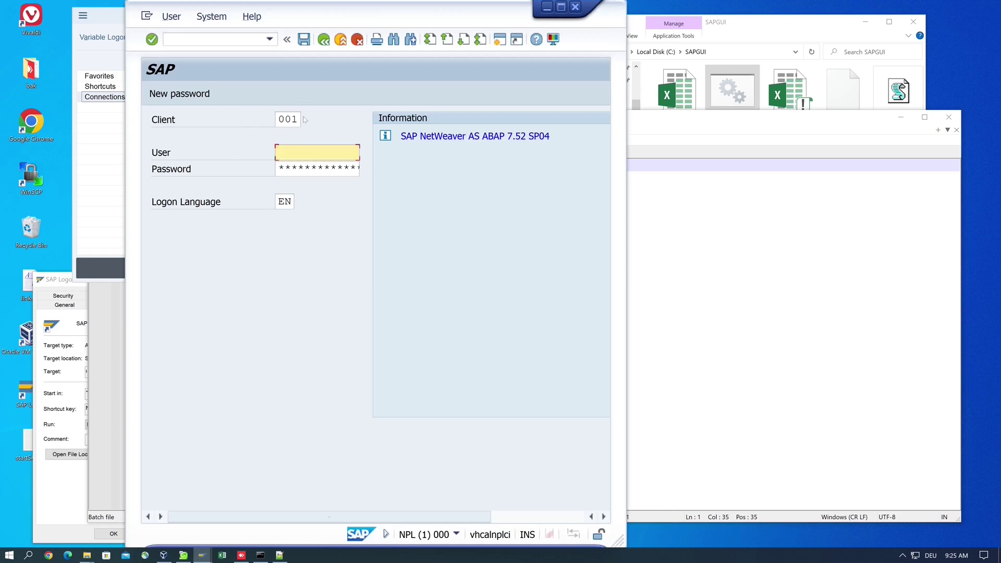
{"action": "left_click", "coordinate": [575, 7]}
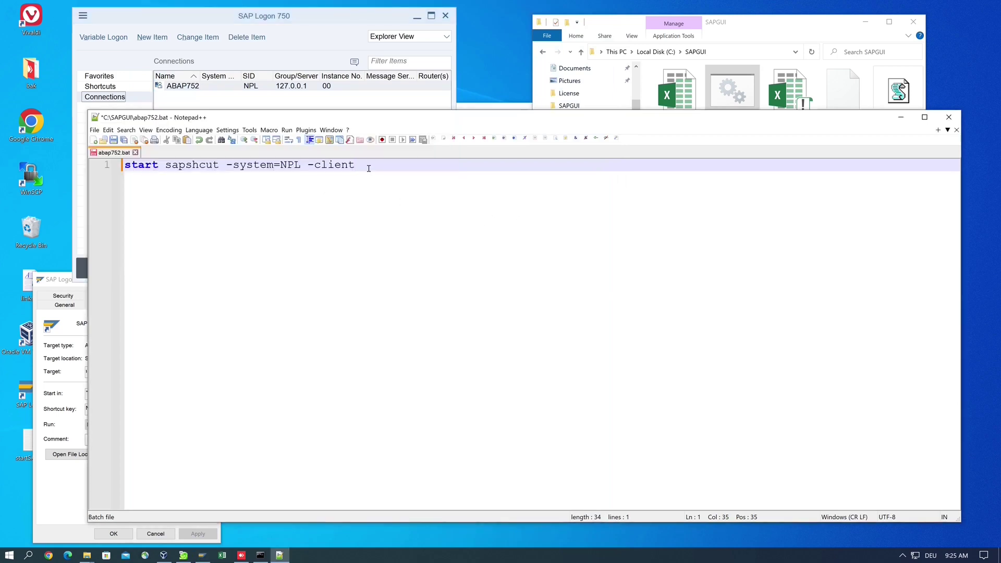
- Append =001, the logon user name and password, and -language=EN, then save abap752.bat
{"action": "type", "text": "=001 -user=DEVELOPER -pw"}
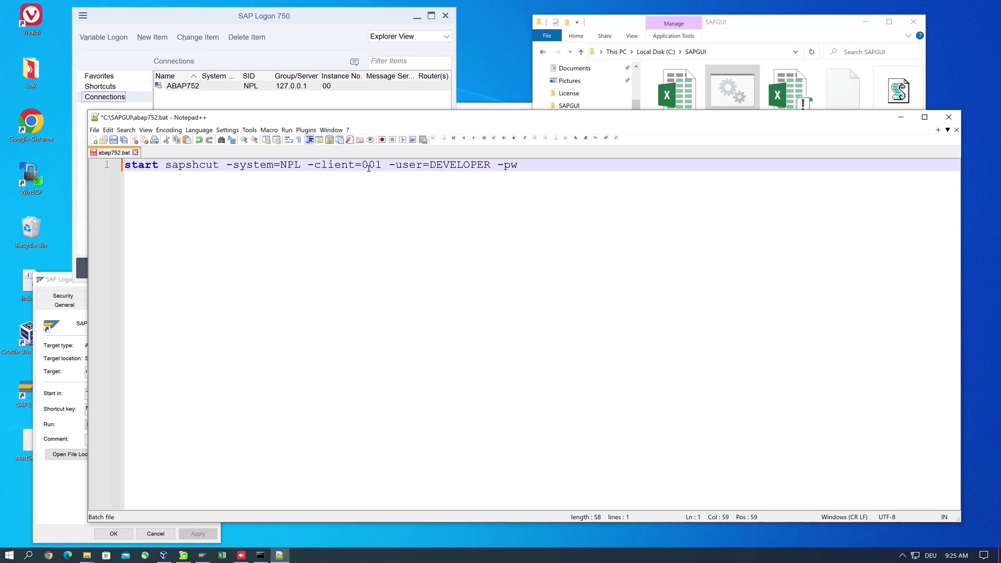
{"action": "type", "text": "=D"}
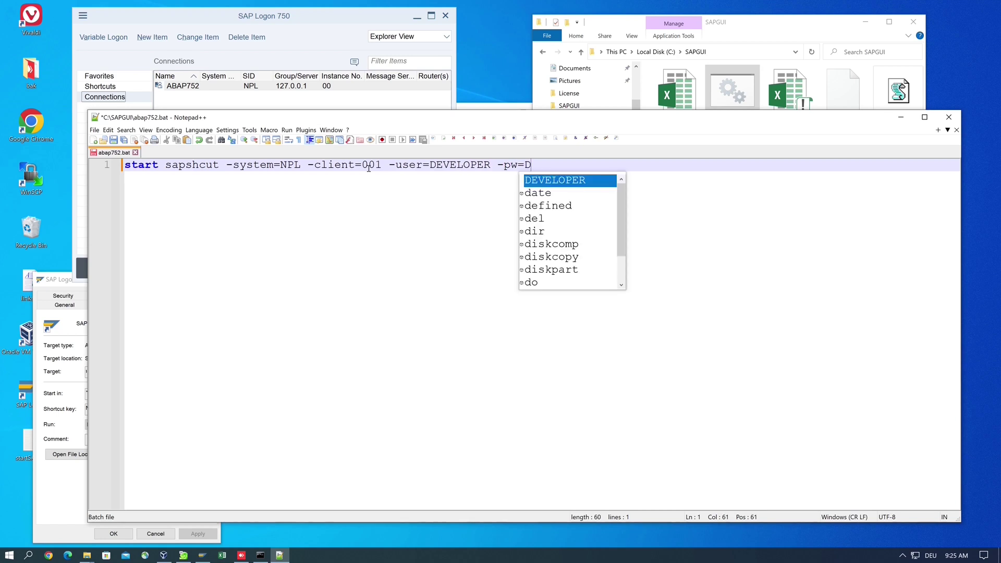
{"action": "type", "text": "ownload"}
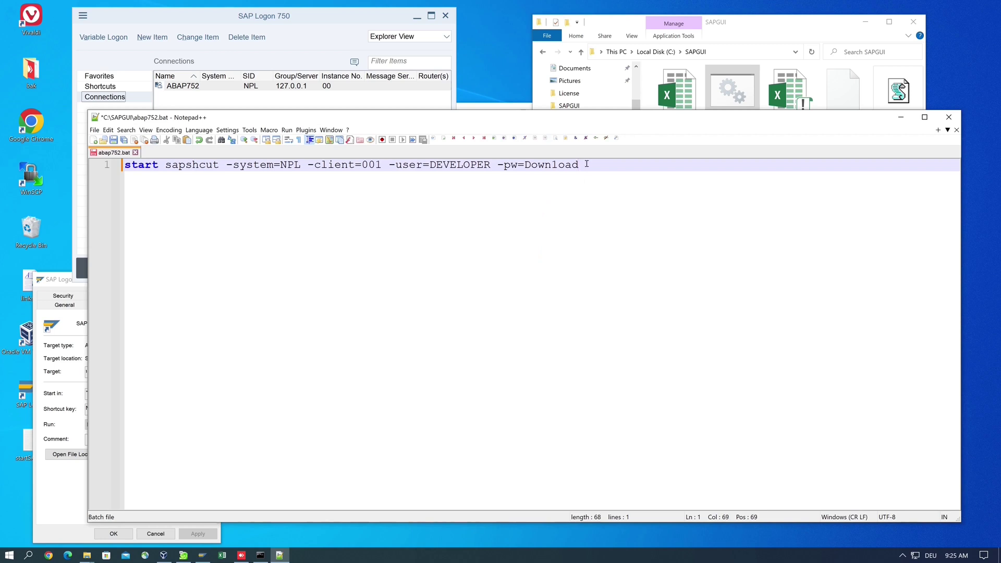
{"action": "type", "text": "-langua"}
{"action": "type", "text": "ge"}
{"action": "type", "text": "="}
{"action": "type", "text": "EN"}
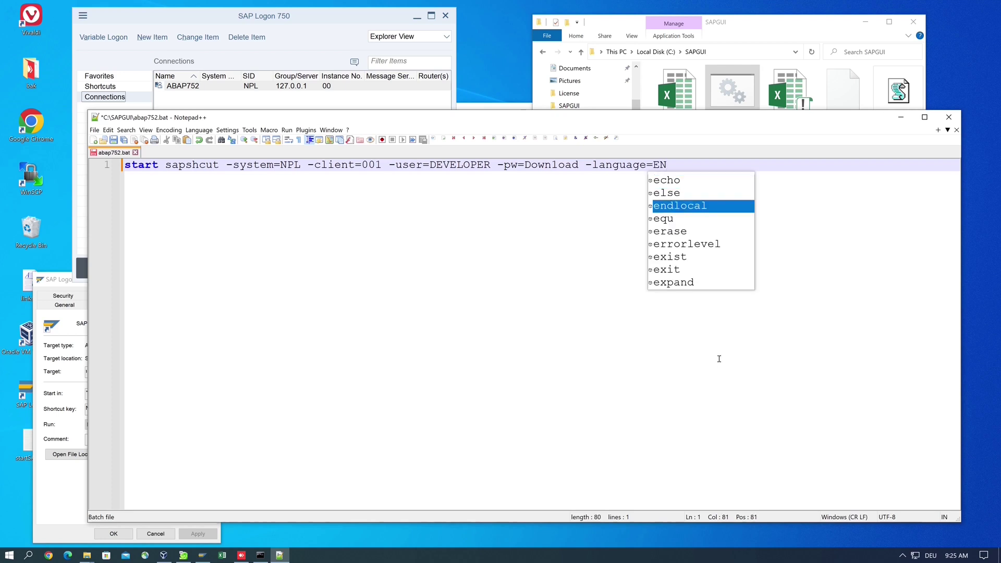
{"action": "key", "text": "Escape"}
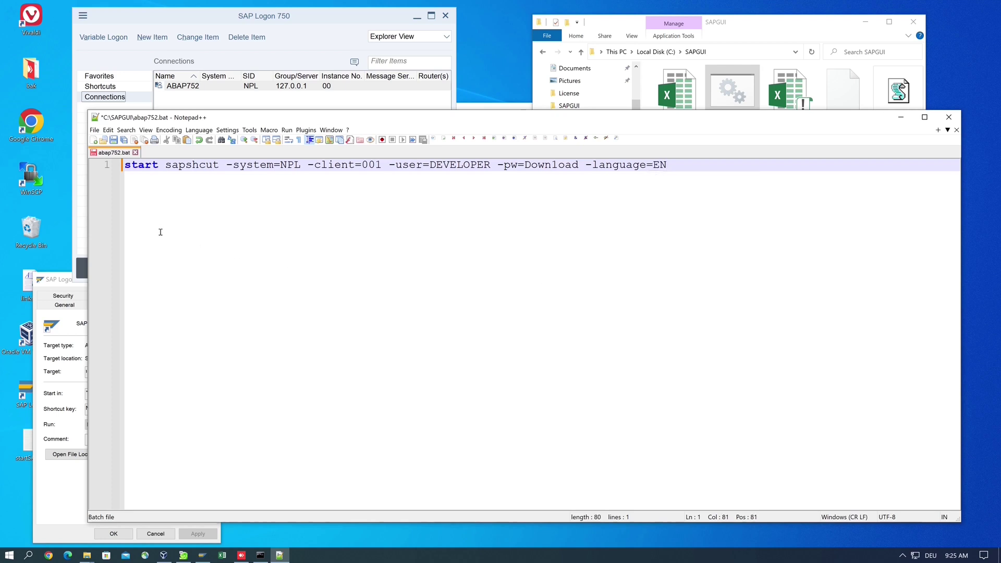
{"action": "left_click", "coordinate": [114, 141]}
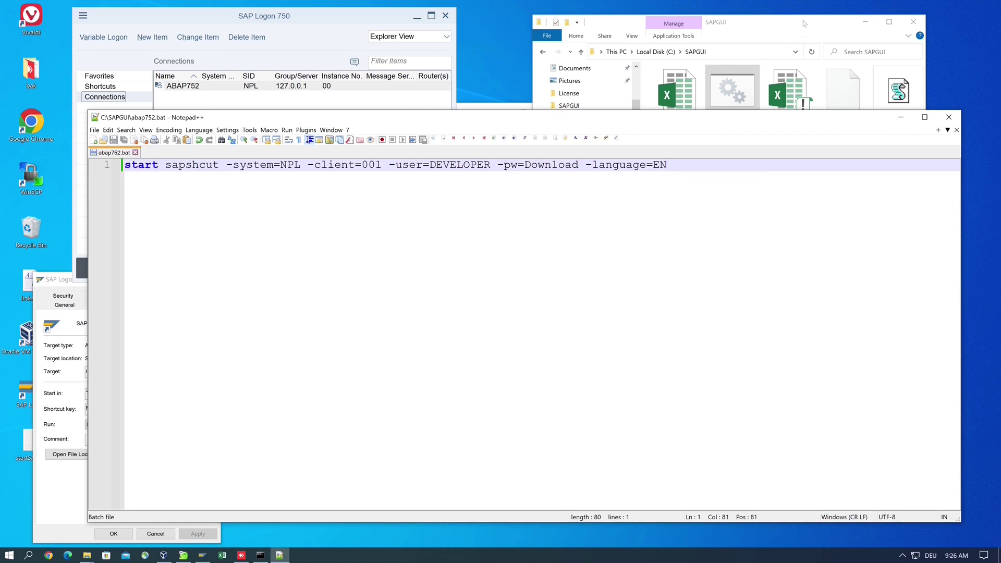
- Run abap752.bat, allow the SAP connection into Easy Access, then log off the session
{"action": "left_click", "coordinate": [734, 83]}
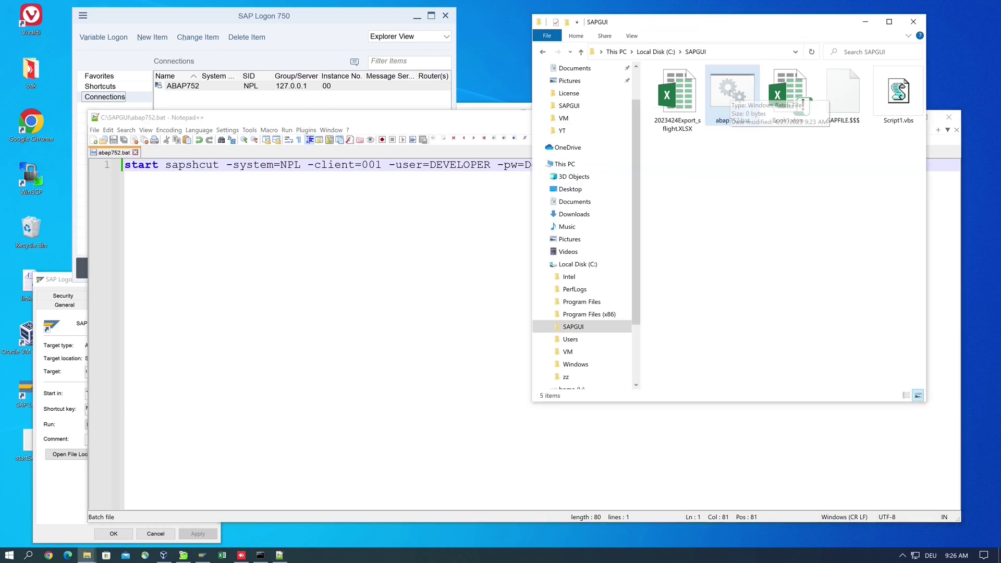
{"action": "left_click", "coordinate": [735, 162]}
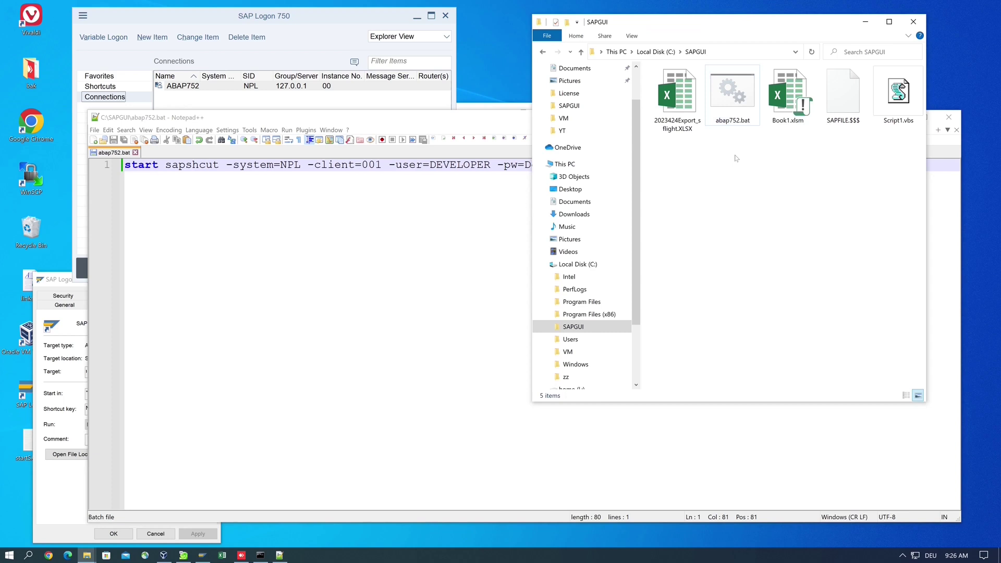
{"action": "left_click", "coordinate": [733, 99]}
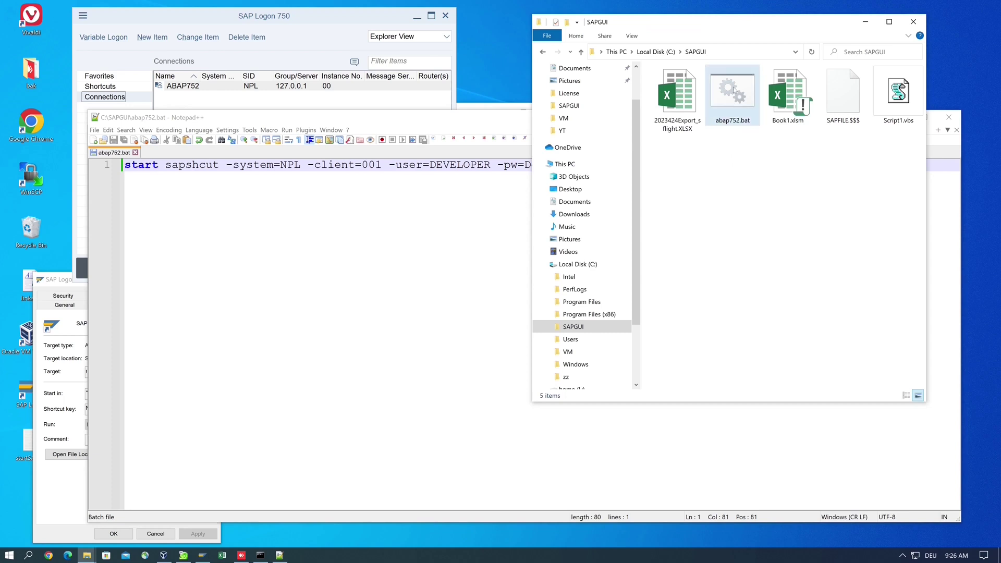
{"action": "double_click", "coordinate": [733, 90]}
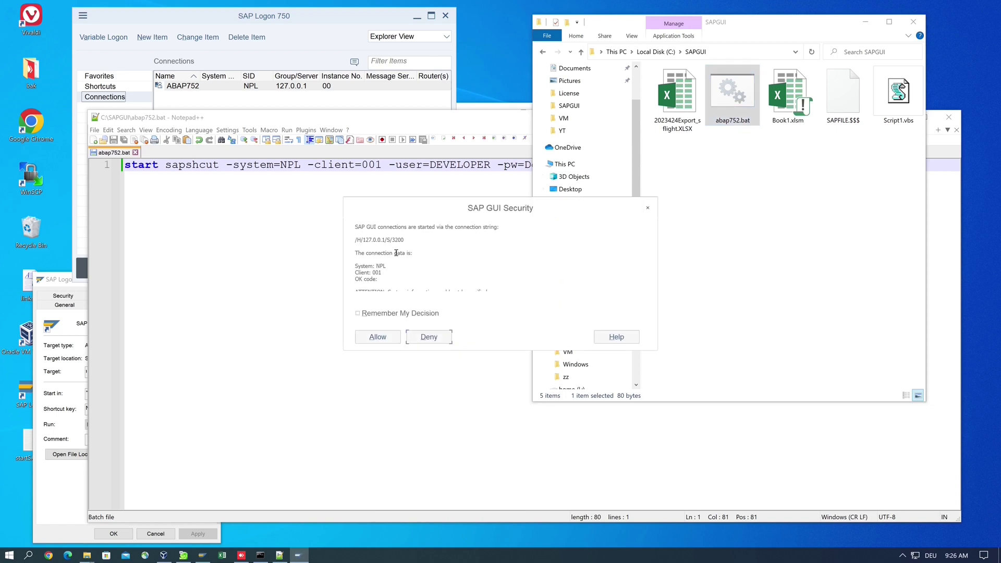
{"action": "left_click", "coordinate": [379, 337]}
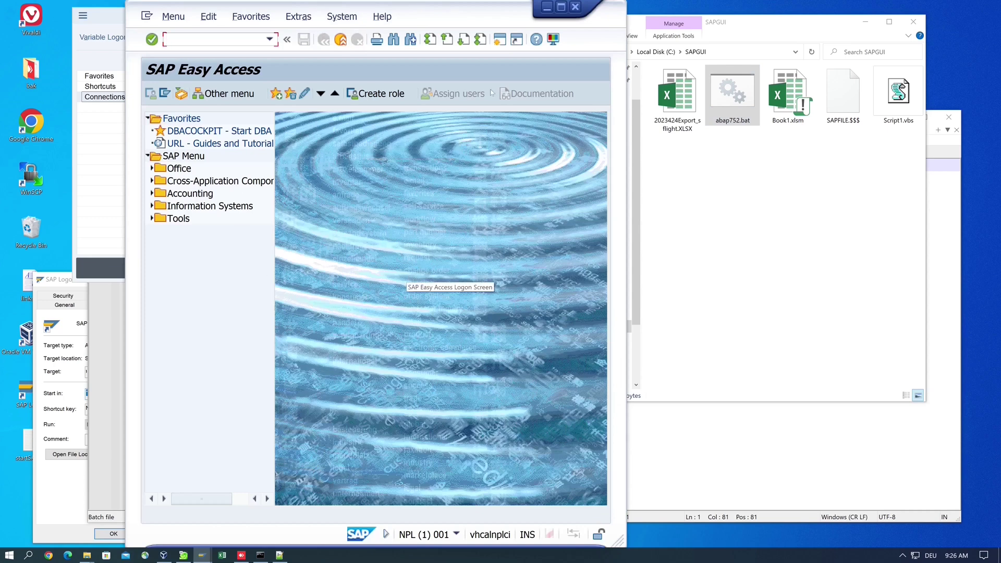
{"action": "left_click", "coordinate": [575, 7]}
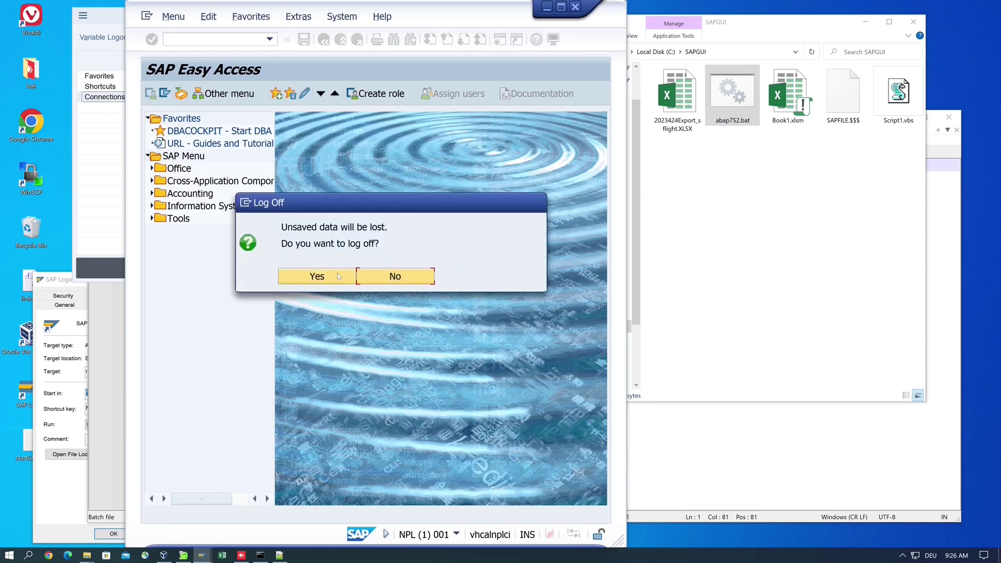
{"action": "left_click", "coordinate": [338, 277]}
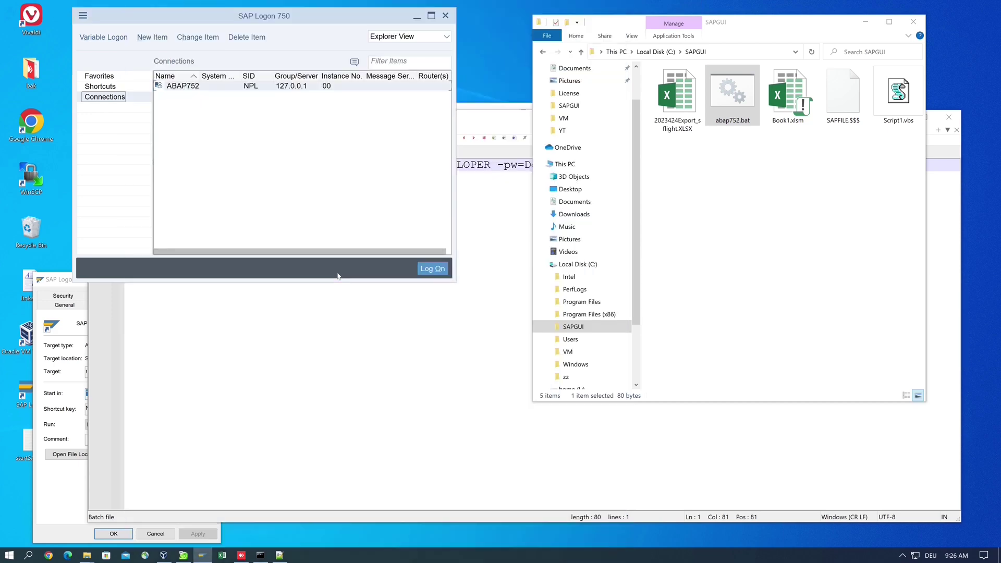
- Append -command=se80 -type=transaction to the sapshcut line in Notepad++
{"action": "left_click", "coordinate": [454, 321]}
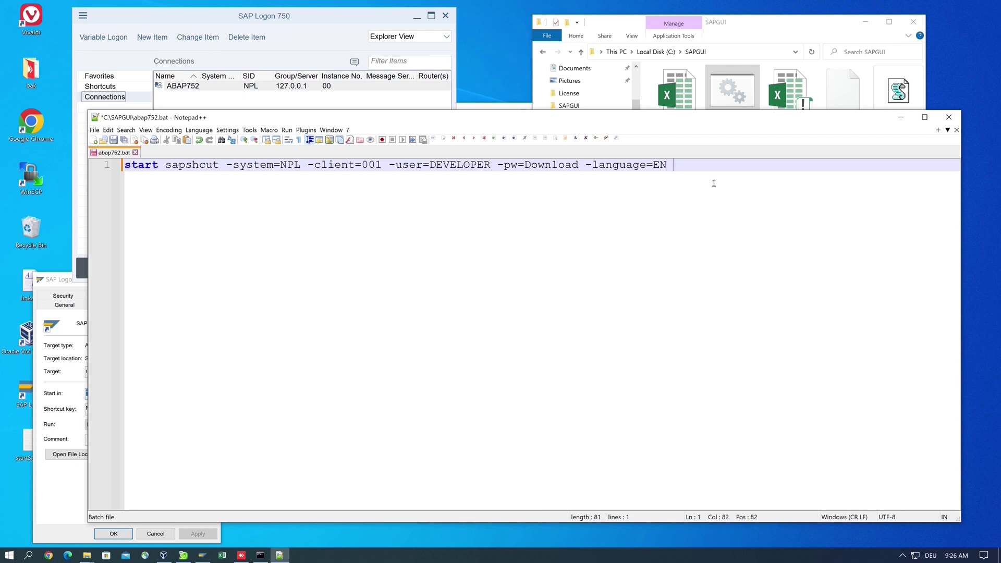
{"action": "type", "text": "-command=se80 -type "}
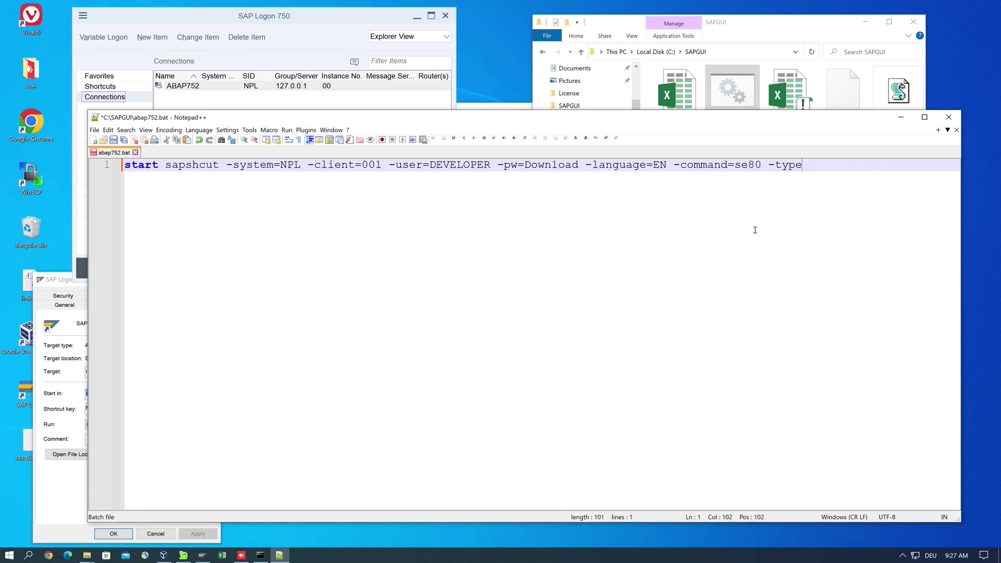
{"action": "type", "text": "=transaction"}
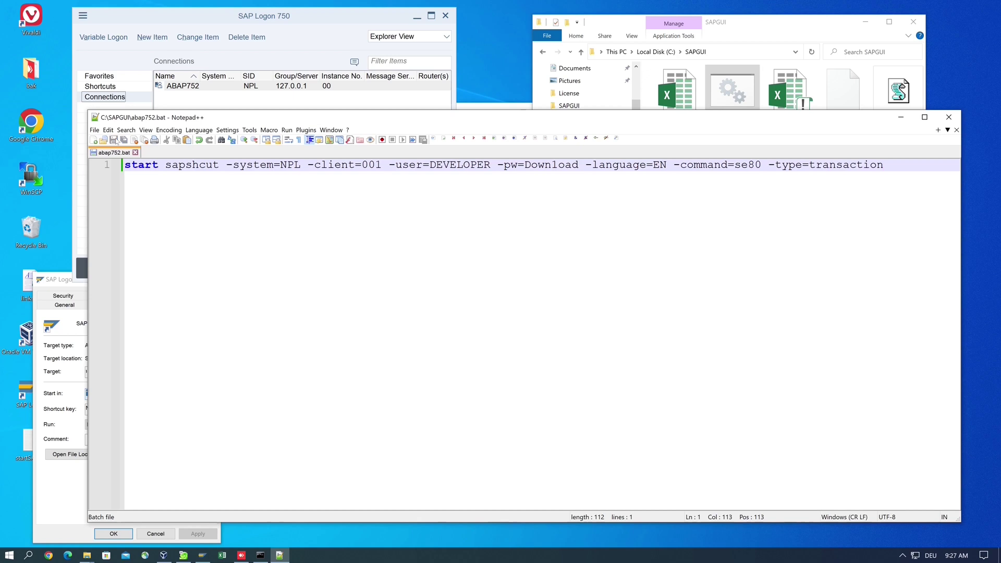
- Run abap752.bat, allow the connection, and browse Z_EXAMPLES Programs in the Object Navigator
{"action": "left_click", "coordinate": [811, 27]}
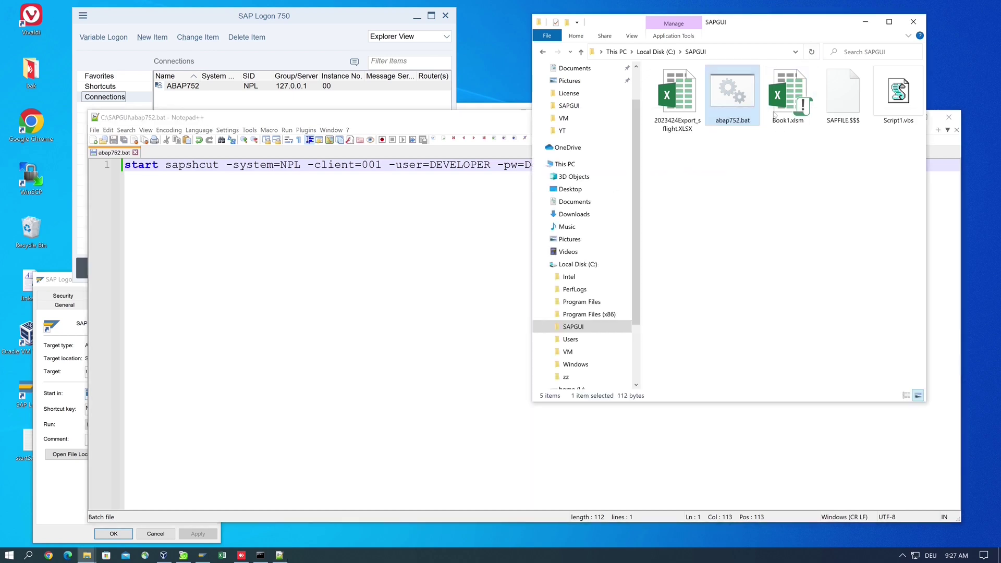
{"action": "double_click", "coordinate": [725, 97]}
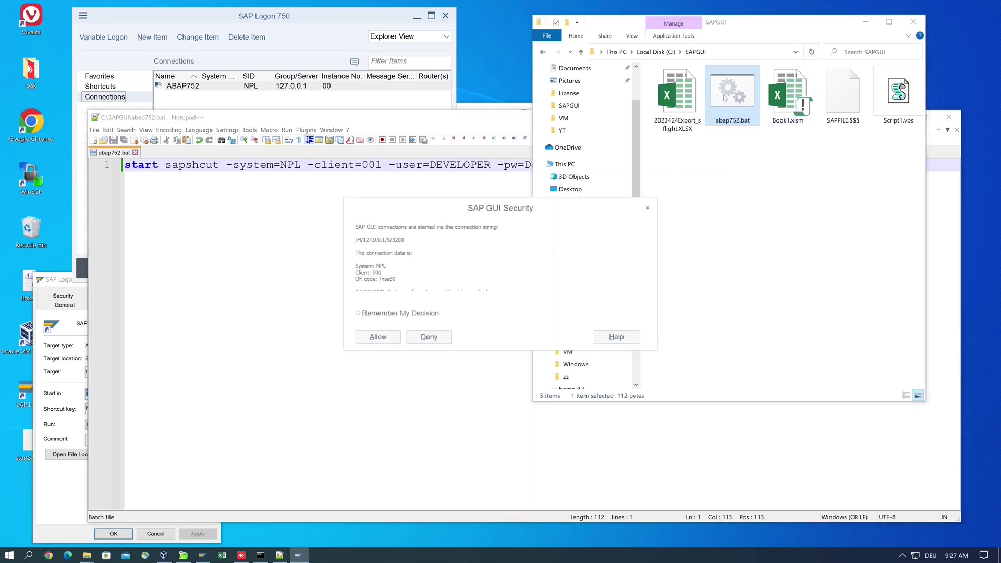
{"action": "left_click", "coordinate": [378, 336]}
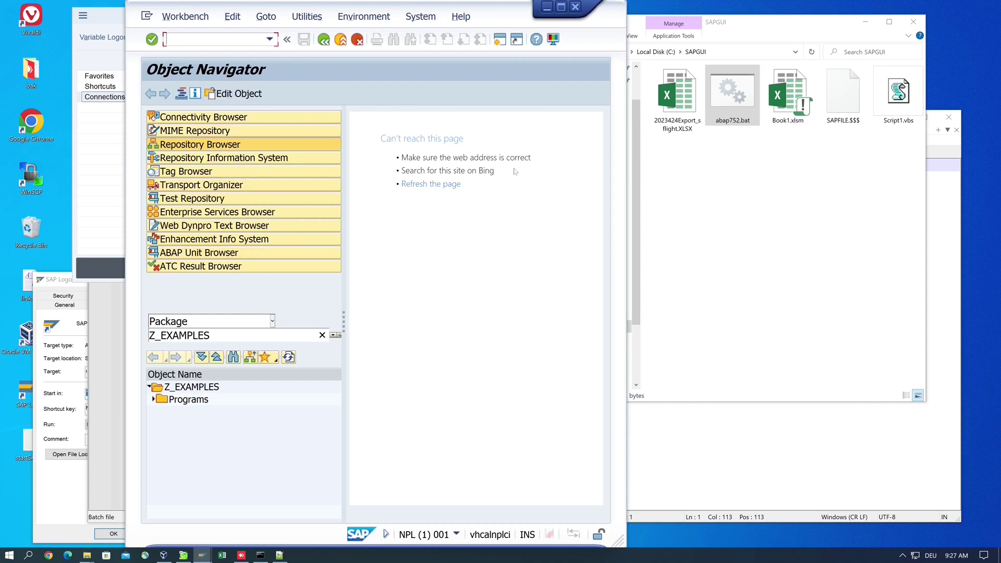
{"action": "left_click", "coordinate": [153, 400]}
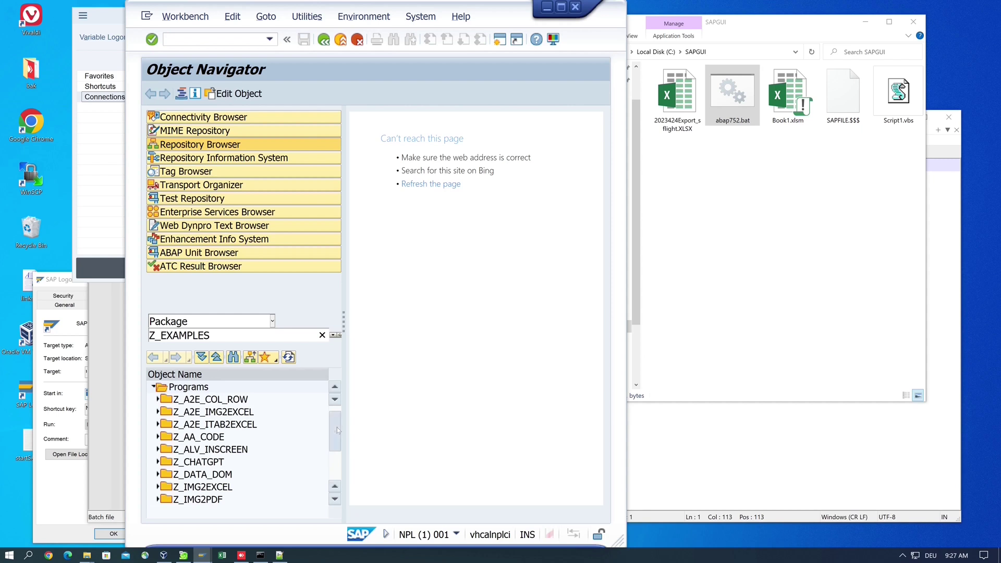
{"action": "left_click_drag", "start_coordinate": [336, 427], "coordinate": [337, 431]}
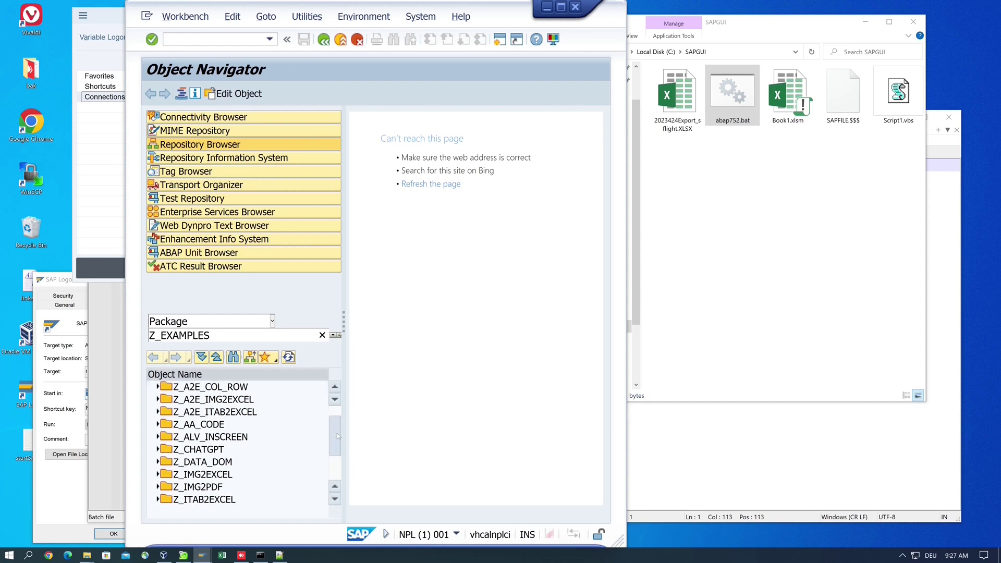
{"action": "left_click_drag", "start_coordinate": [337, 433], "coordinate": [339, 459]}
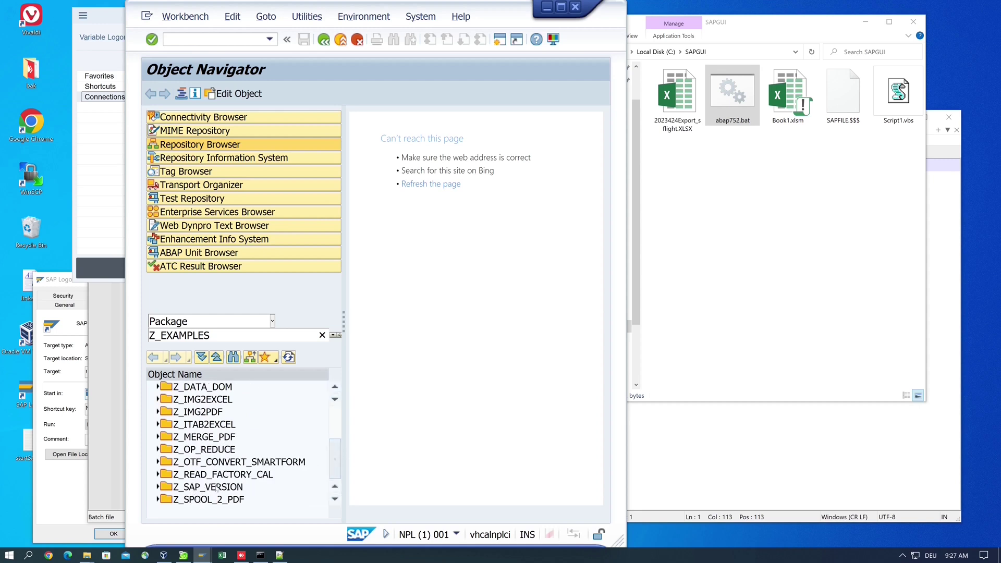
- Close the Object Navigator session, confirm log off, and return to the abap752.bat editor
{"action": "left_click", "coordinate": [577, 9]}
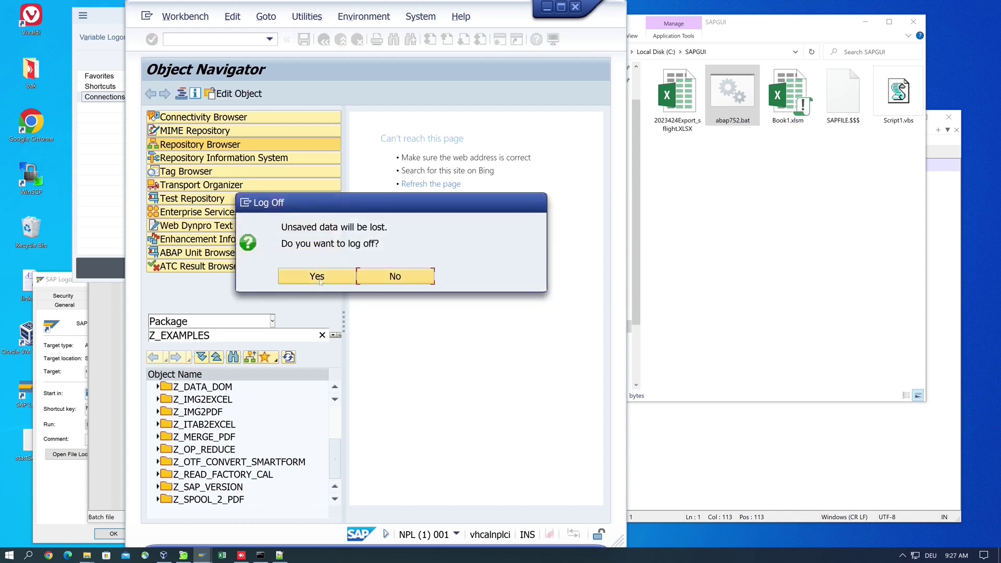
{"action": "left_click", "coordinate": [317, 276]}
{"action": "left_click", "coordinate": [447, 360]}
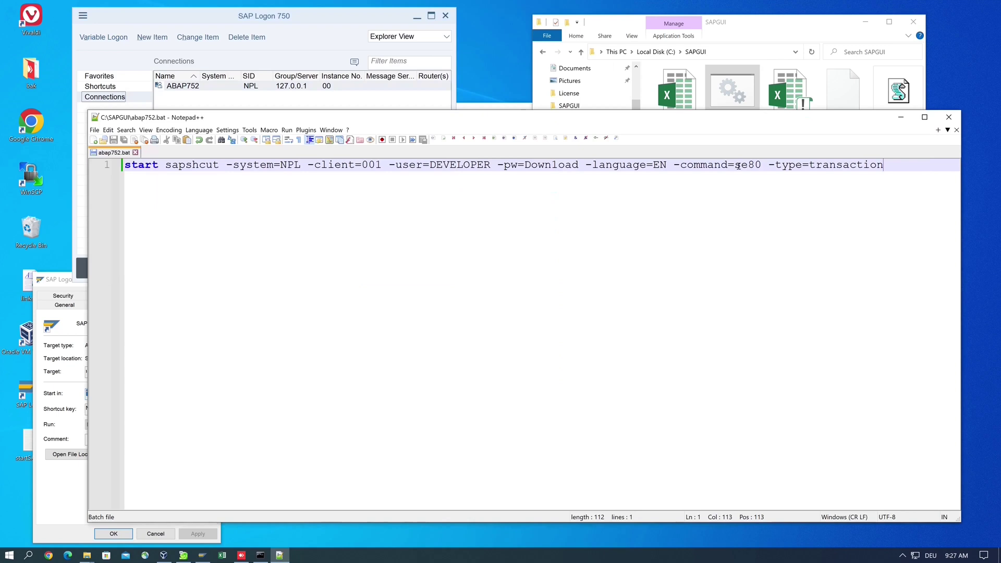
- Replace se80 -type=transaction with Z_SAP_VERSION -type=report in the batch command
{"action": "left_click_drag", "start_coordinate": [735, 166], "coordinate": [885, 166]}
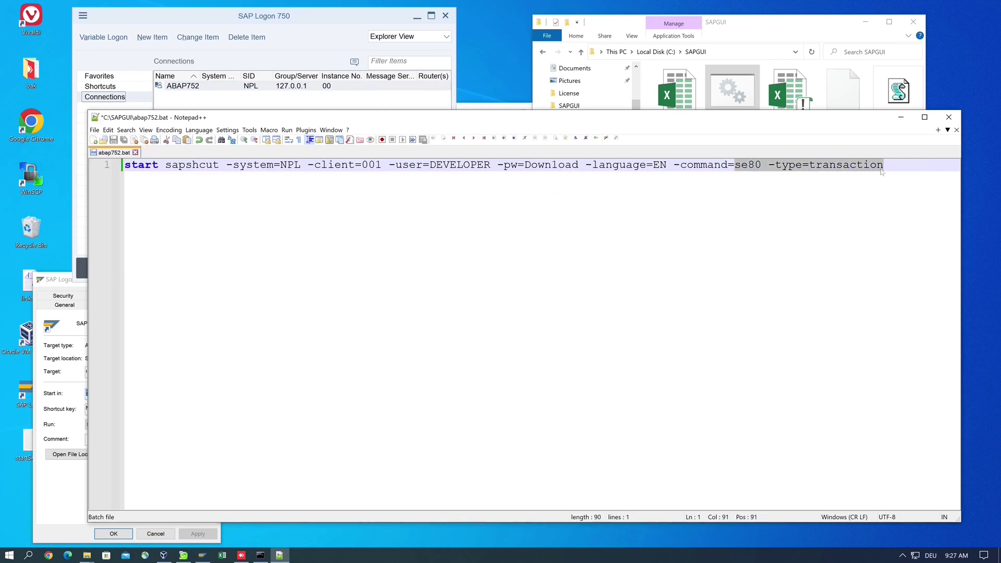
{"action": "key", "text": "Delete"}
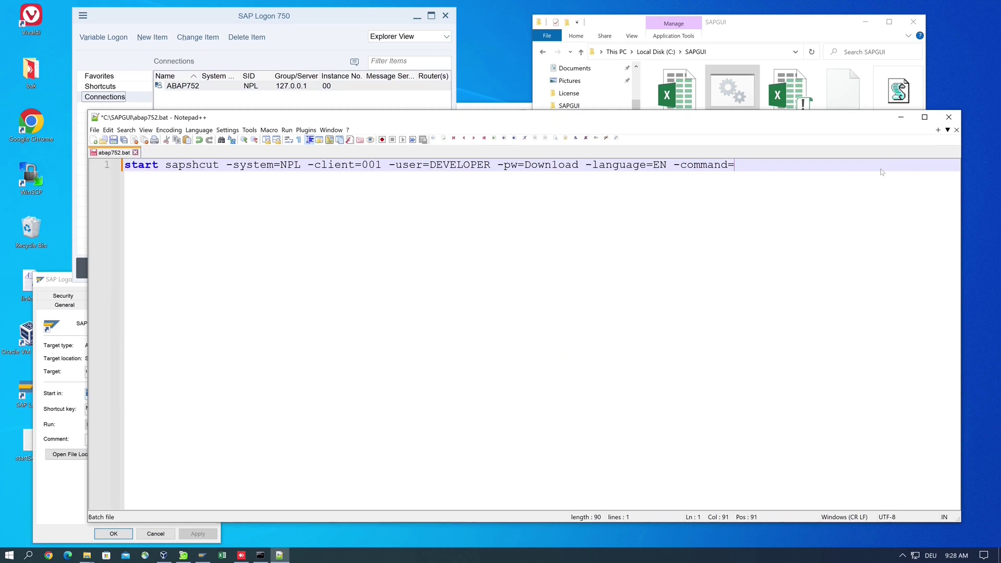
{"action": "type", "text": "Z_SAP_VERSION"}
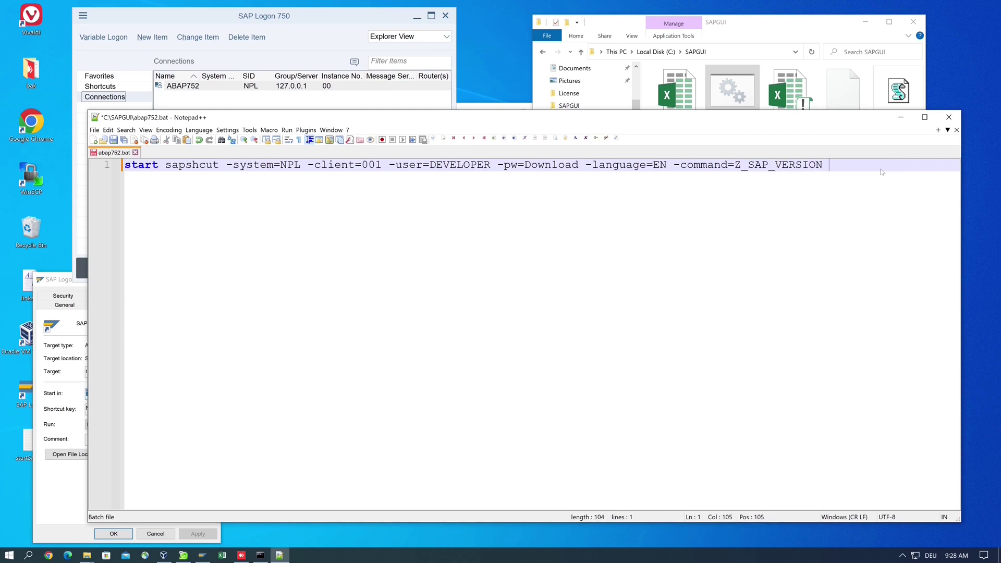
{"action": "type", "text": " -type"}
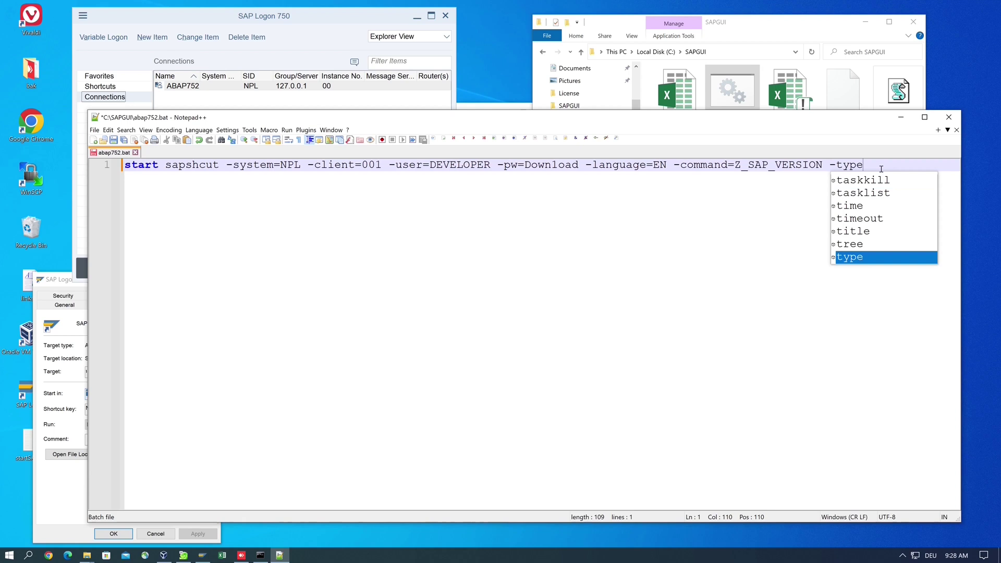
{"action": "type", "text": "=report"}
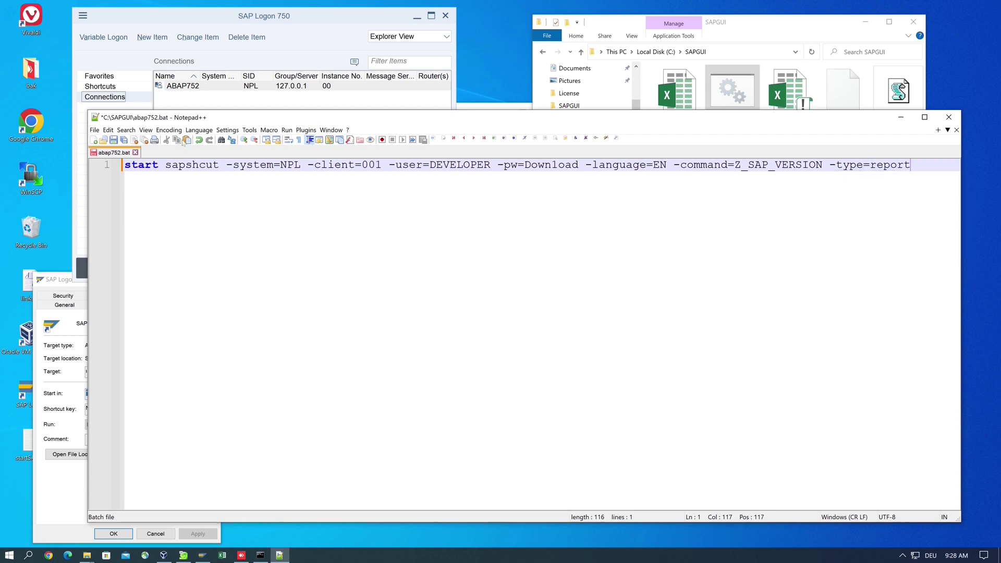
- Save abap752.bat and run it, allowing the SAP connection so the version report opens
{"action": "left_click", "coordinate": [113, 141]}
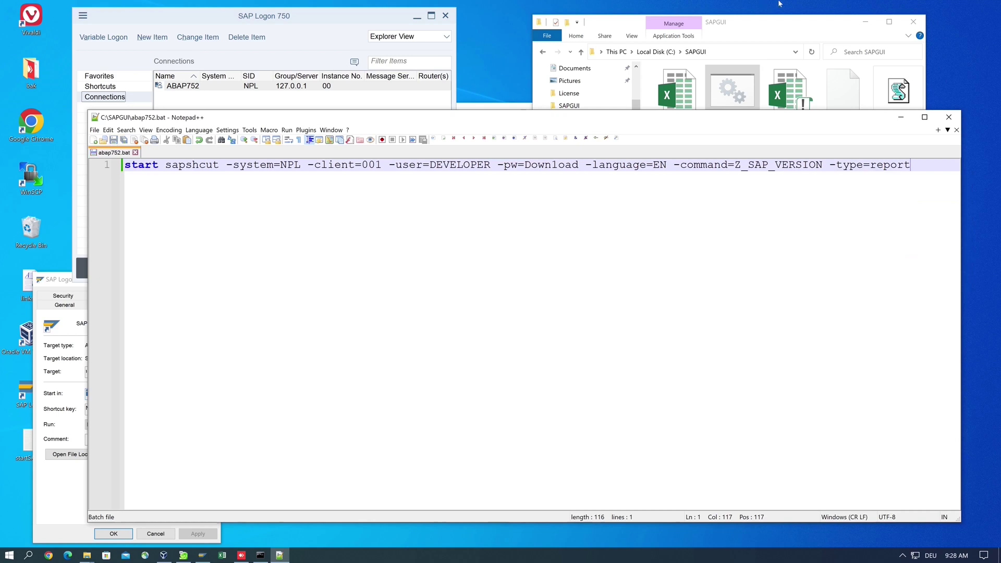
{"action": "left_click", "coordinate": [796, 27]}
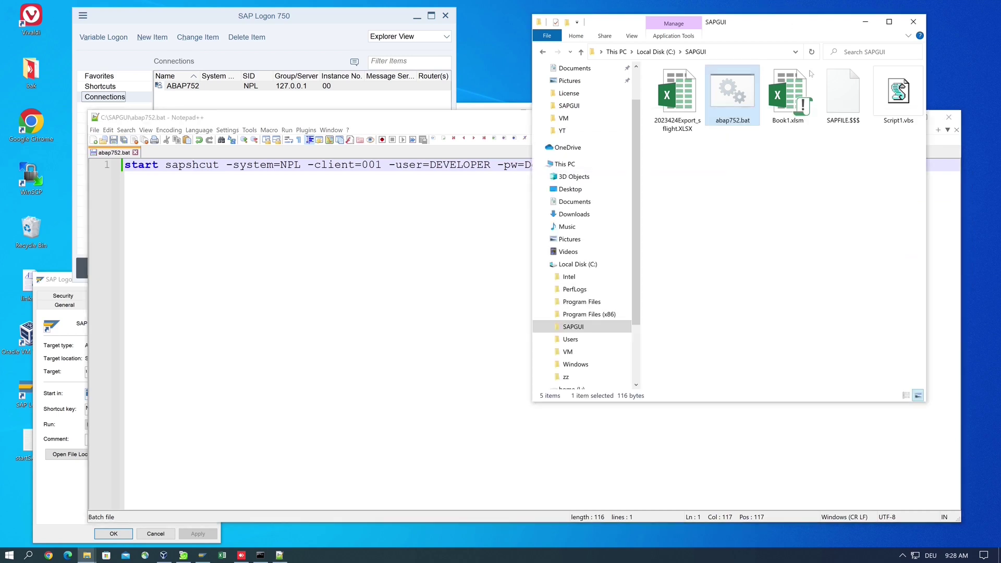
{"action": "double_click", "coordinate": [734, 99]}
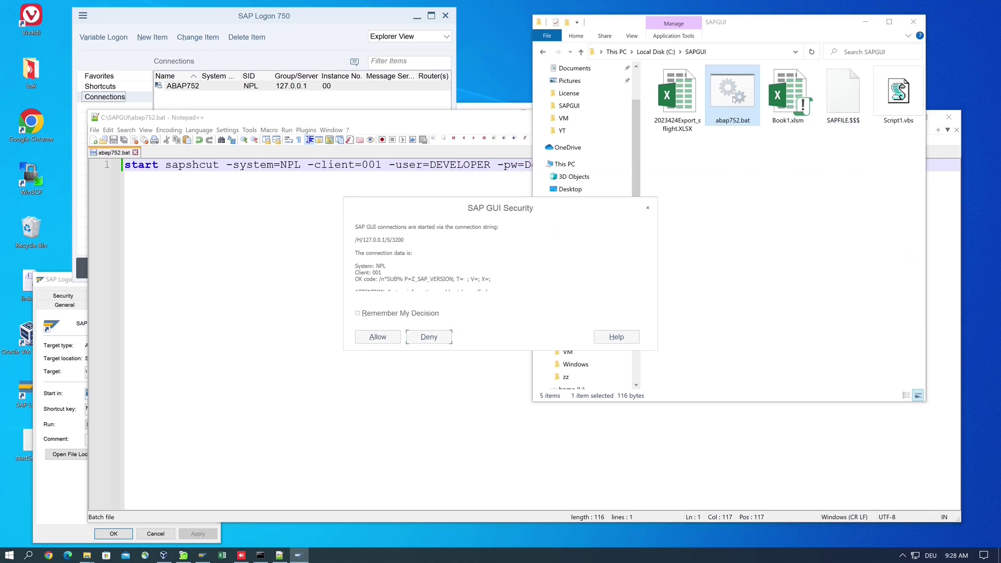
{"action": "left_click", "coordinate": [393, 338]}
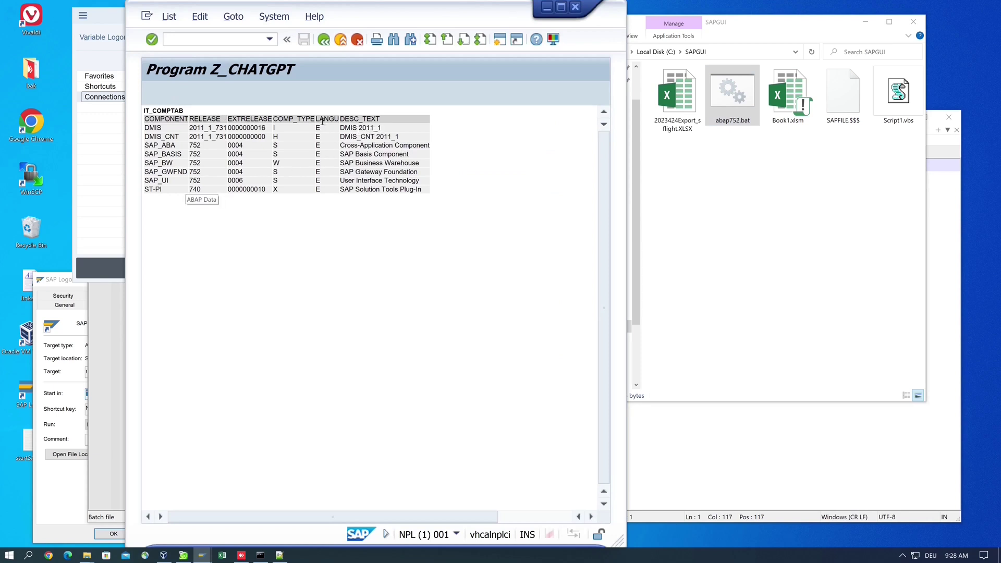
- Return to abap752.bat in Notepad++, showing the line ending -command=Z_SAP_VERSION -type=report
{"action": "left_click", "coordinate": [730, 436]}
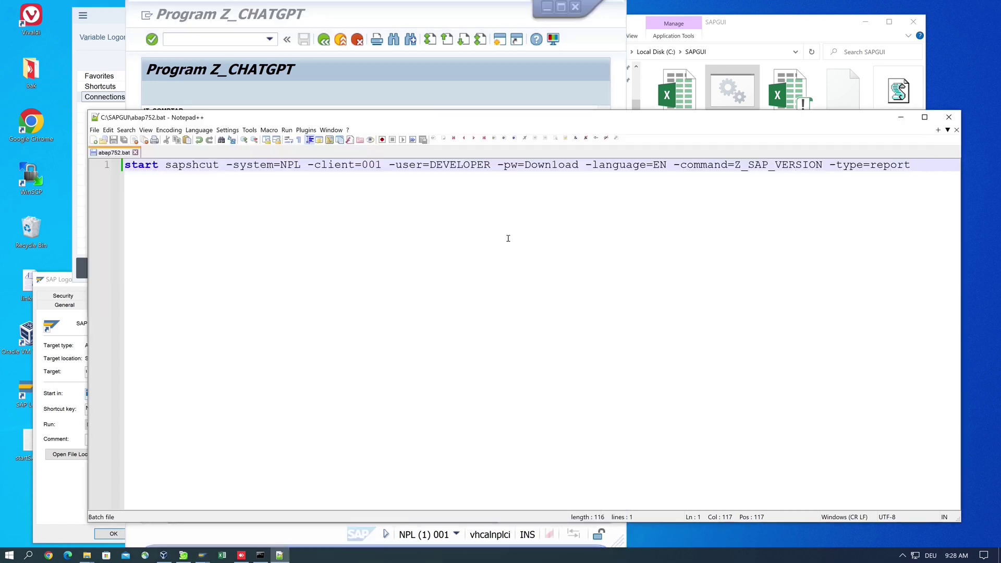